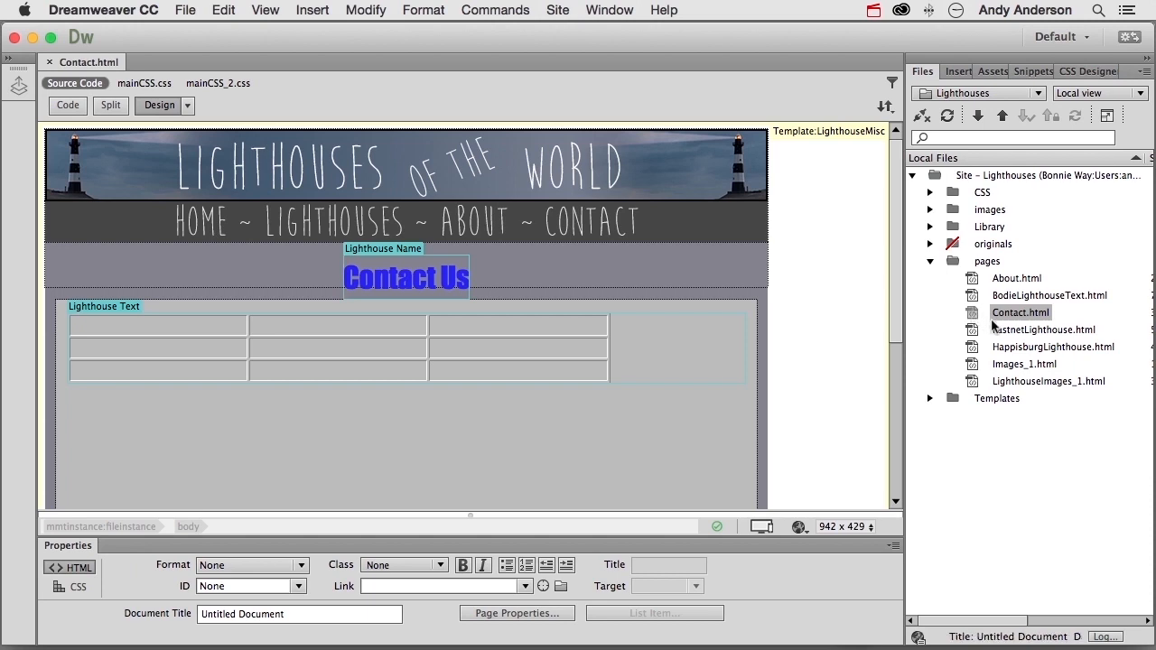
Select the whole three-column table in the Lighthouse Text region.
{"action": "left_click", "coordinate": [605, 346]}
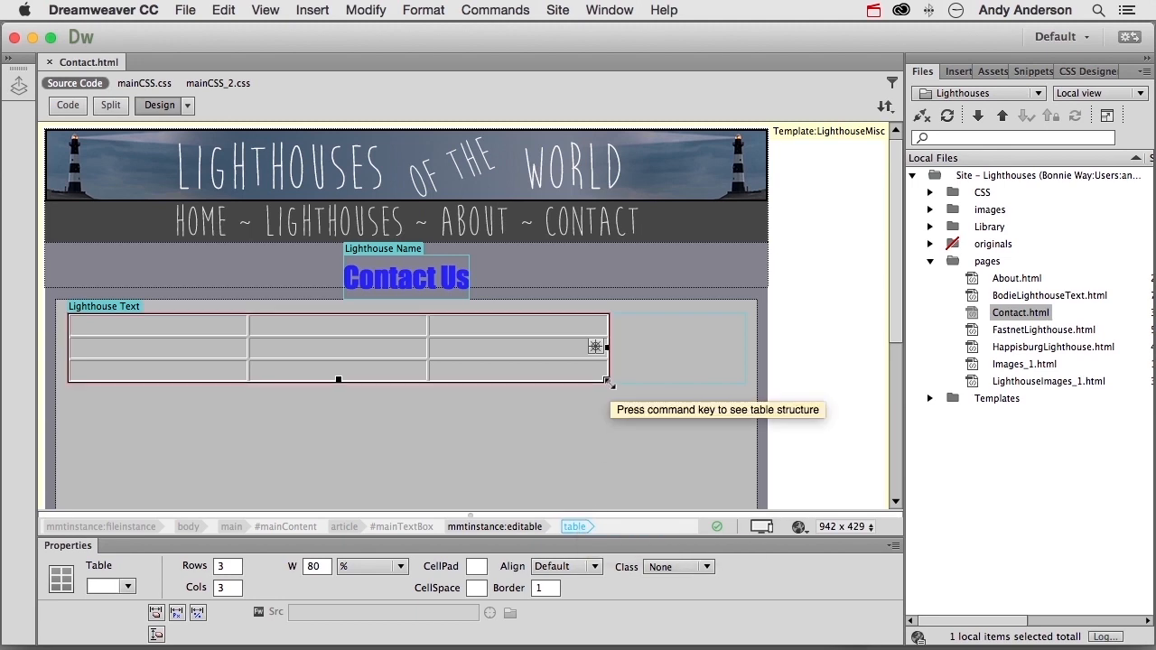
{"action": "left_click", "coordinate": [519, 314]}
{"action": "left_click", "coordinate": [366, 10]}
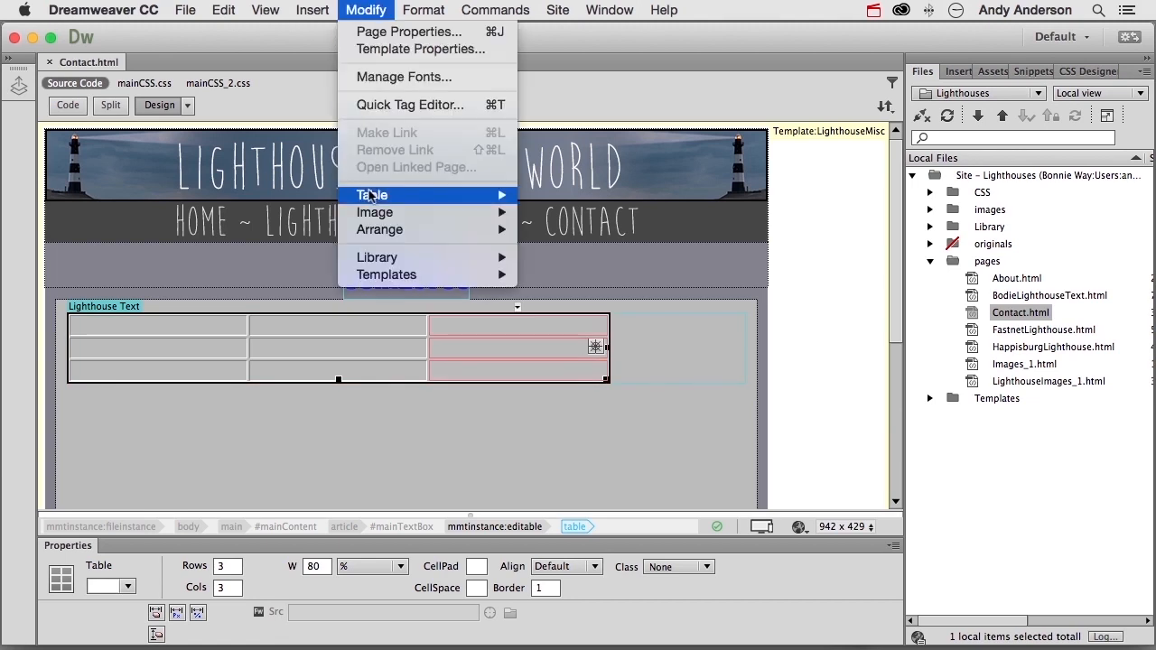
{"action": "mouse_move", "coordinate": [369, 195]}
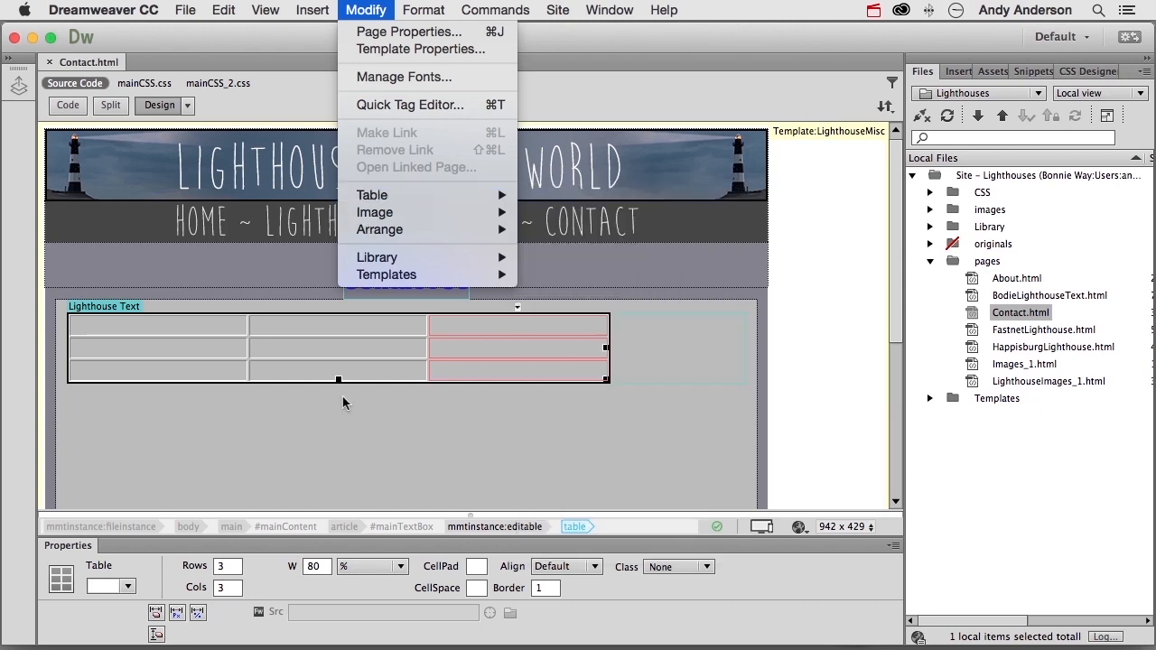
{"action": "left_click", "coordinate": [352, 402]}
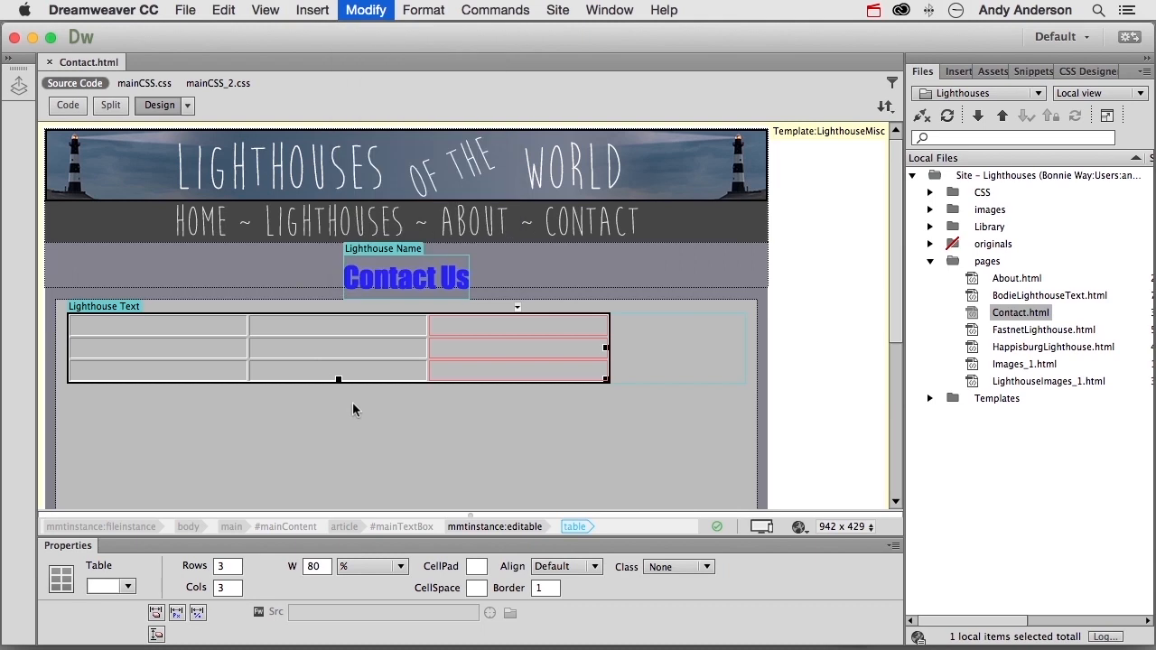
Create a new style sheet named mainTableFormat in the CSS folder and attach it to the page as a link.
{"action": "left_click", "coordinate": [1079, 73]}
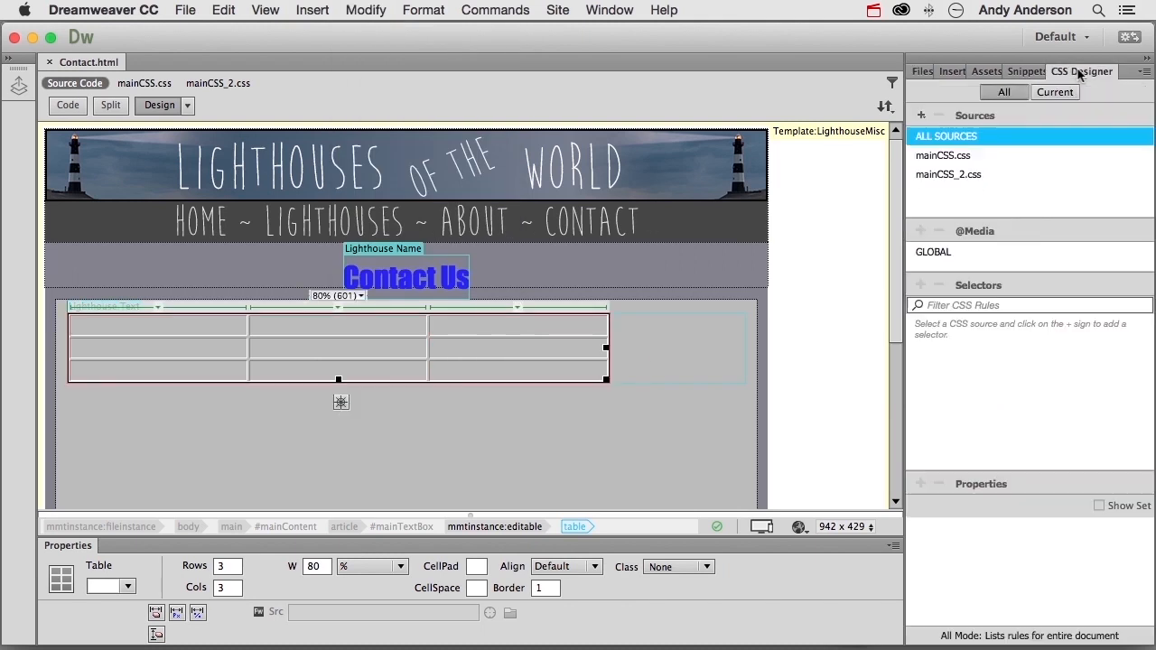
{"action": "left_click", "coordinate": [962, 156]}
{"action": "left_click", "coordinate": [957, 175]}
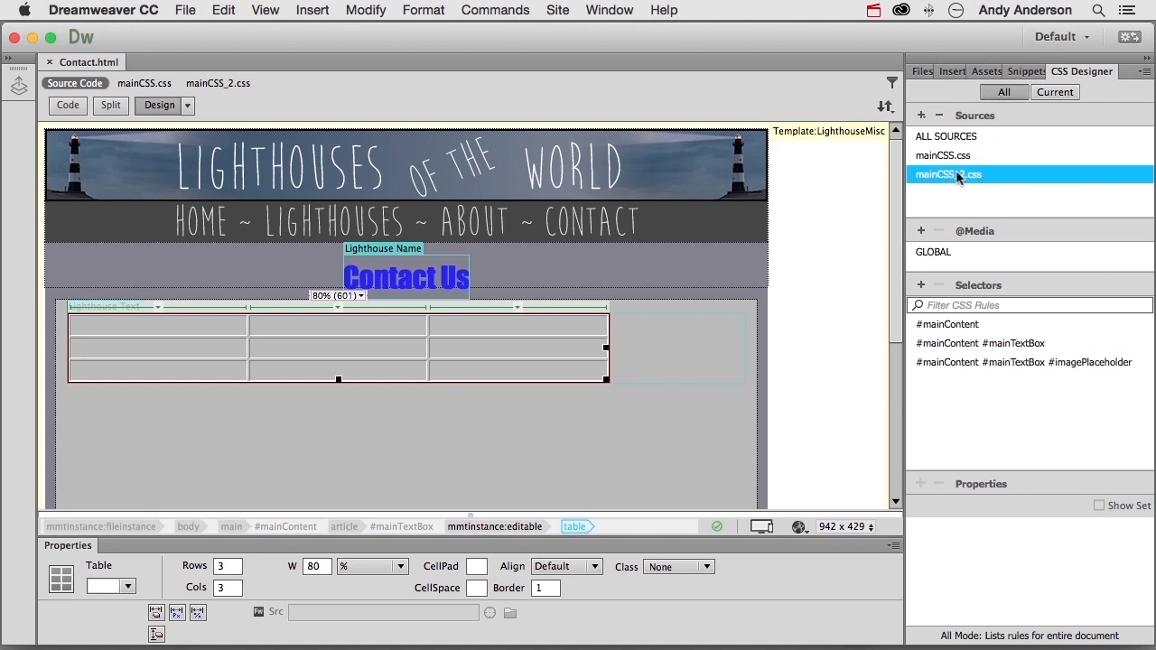
{"action": "left_click", "coordinate": [921, 115]}
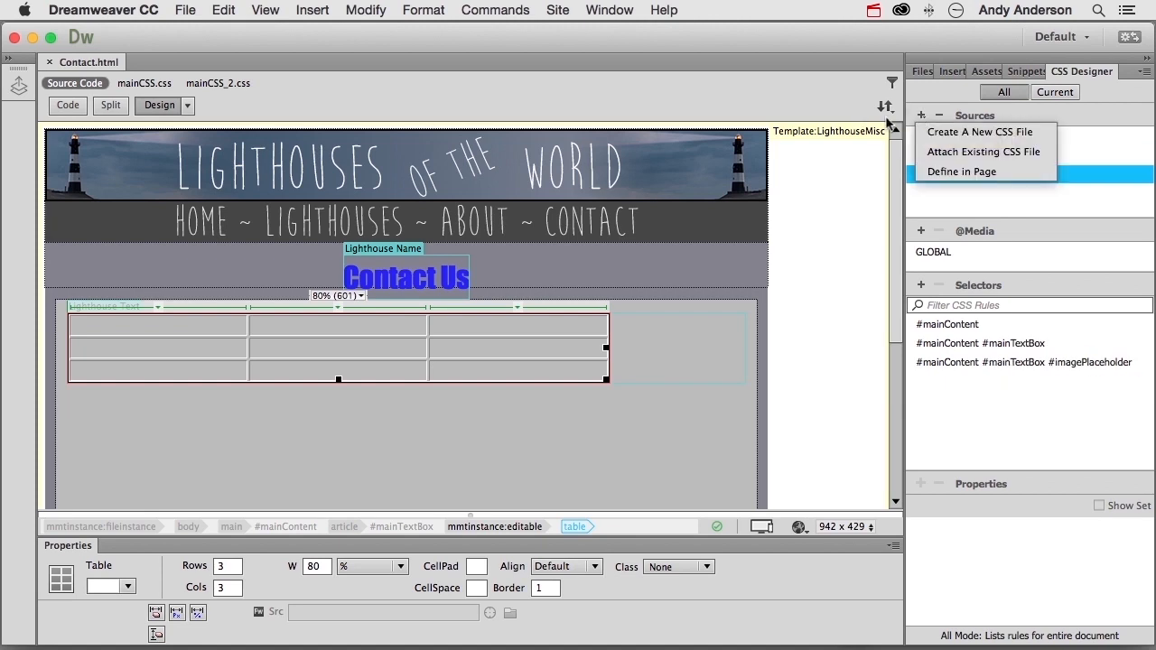
{"action": "left_click", "coordinate": [939, 133]}
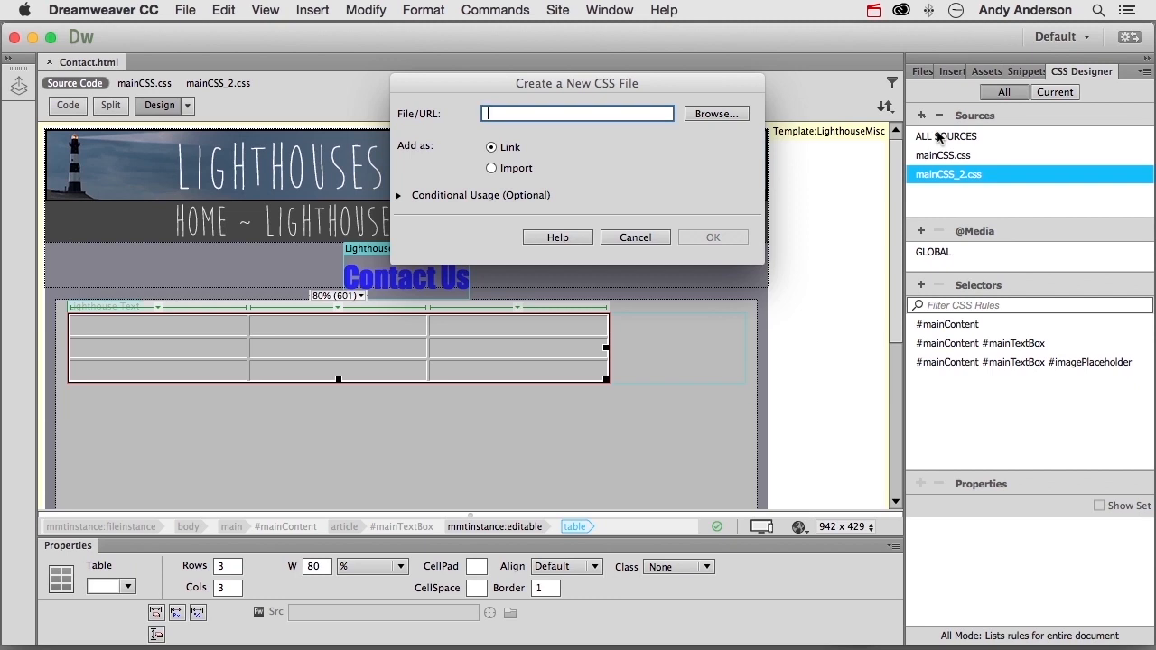
{"action": "left_click", "coordinate": [740, 116]}
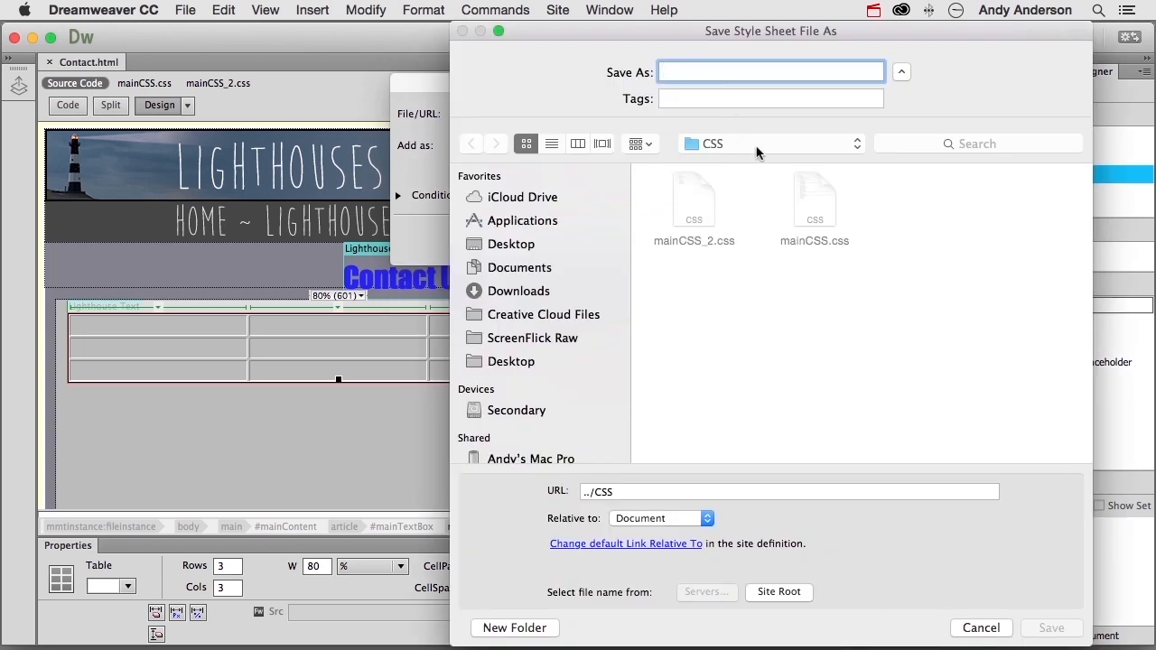
{"action": "type", "text": "mainTableFormat"}
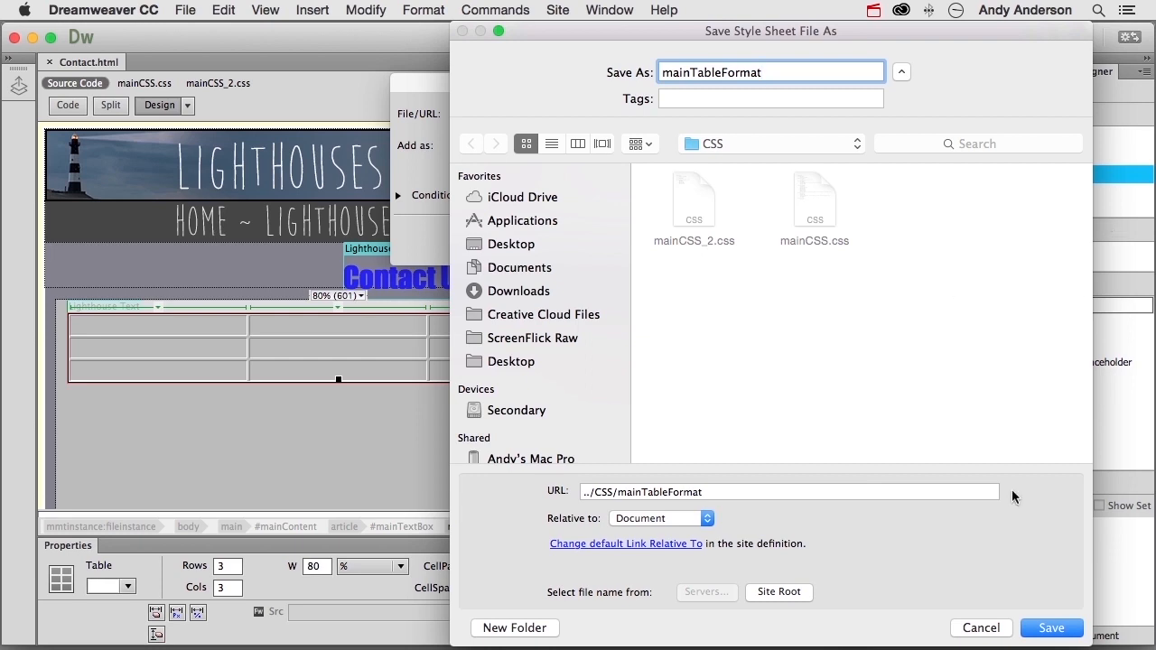
{"action": "left_click", "coordinate": [1052, 627]}
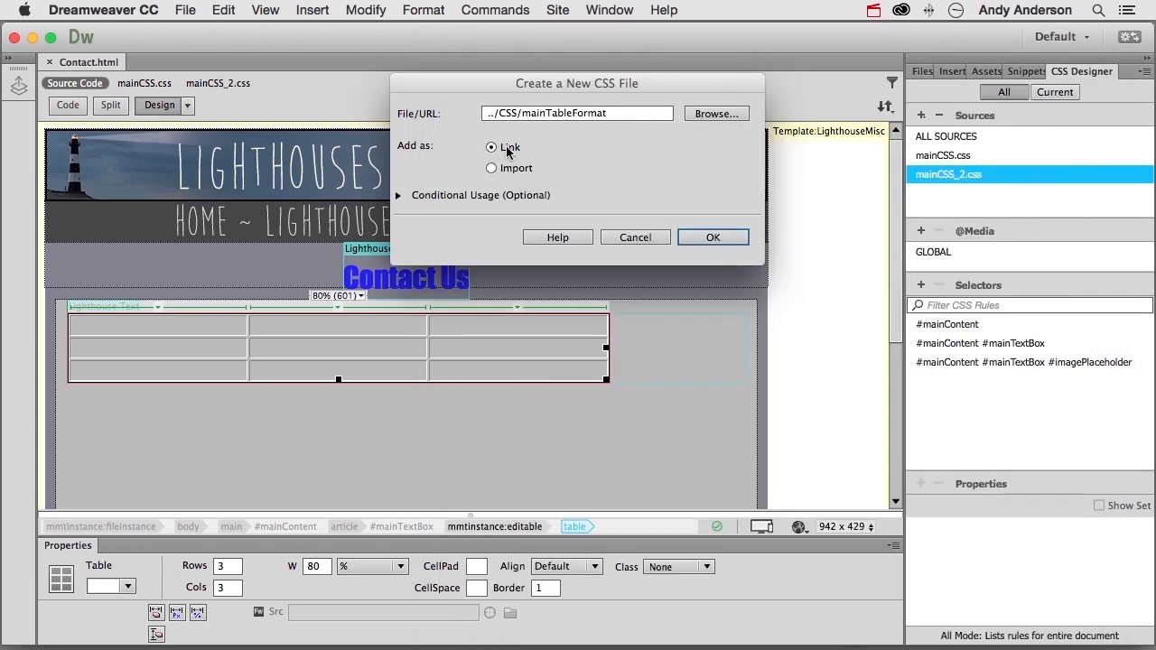
{"action": "left_click", "coordinate": [710, 238]}
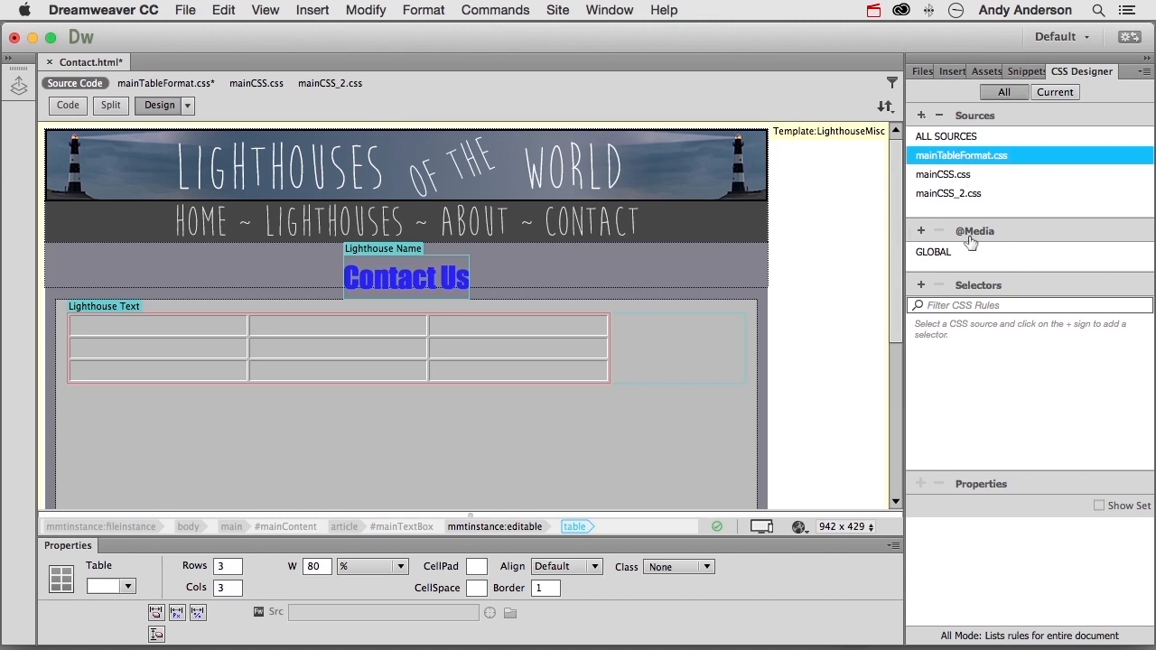
Add a class selector named .mainFormatting to the mainTableFormat.css style sheet.
{"action": "left_click", "coordinate": [921, 286]}
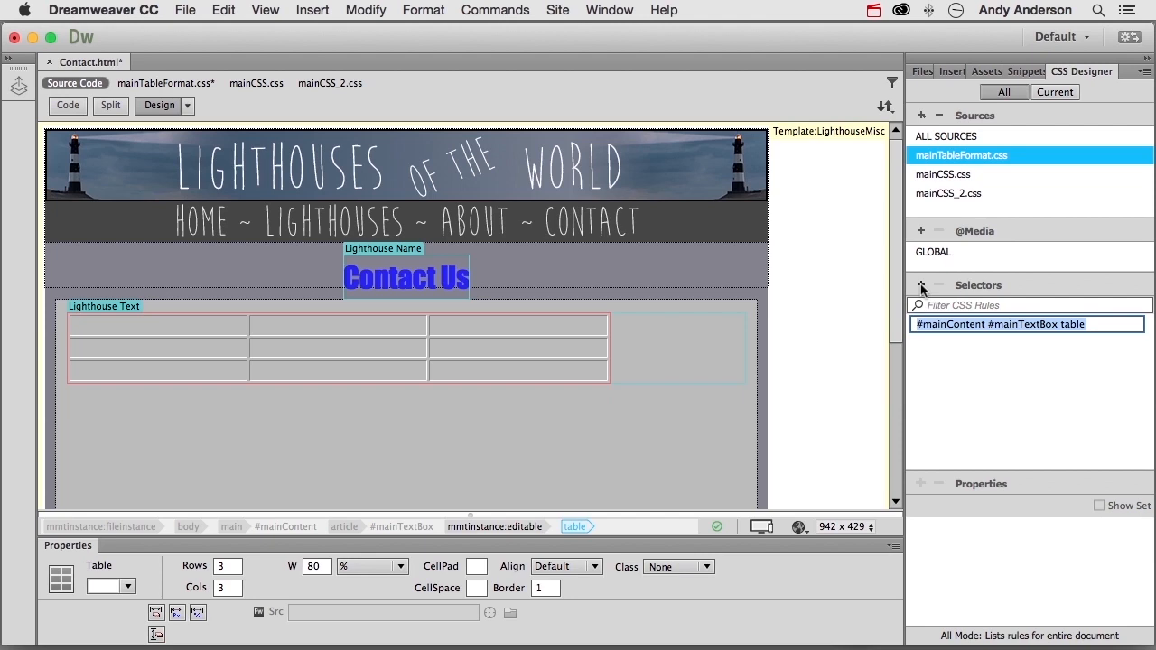
{"action": "key", "text": "BackSpace"}
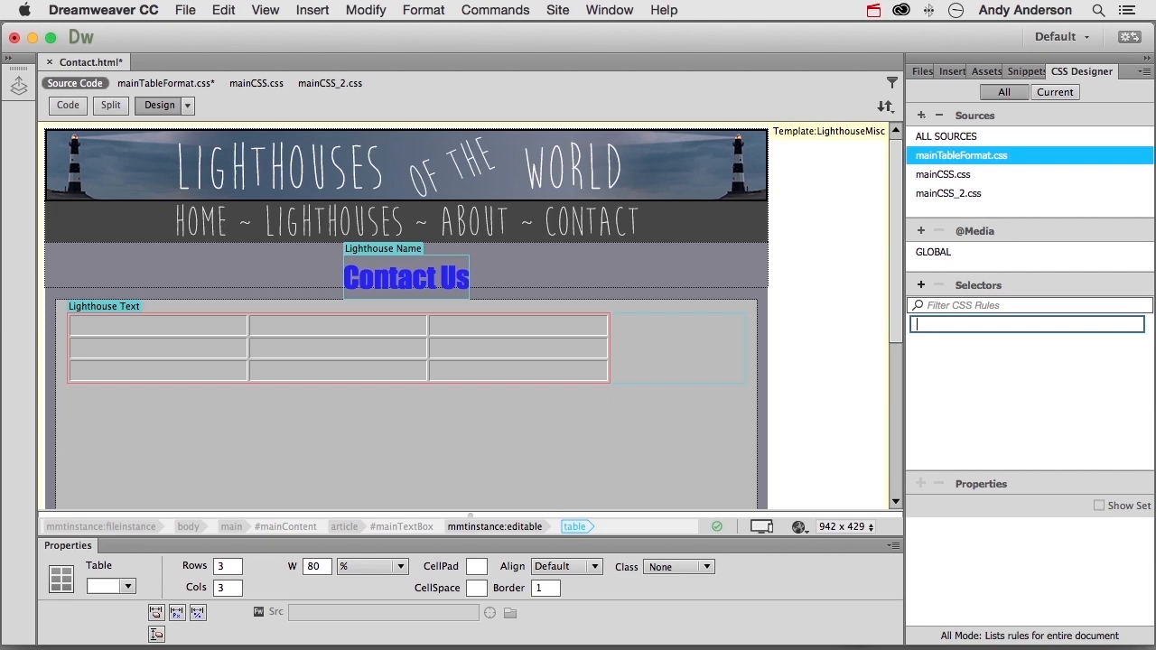
{"action": "type", "text": ".mainFormatting"}
{"action": "left_click", "coordinate": [950, 357]}
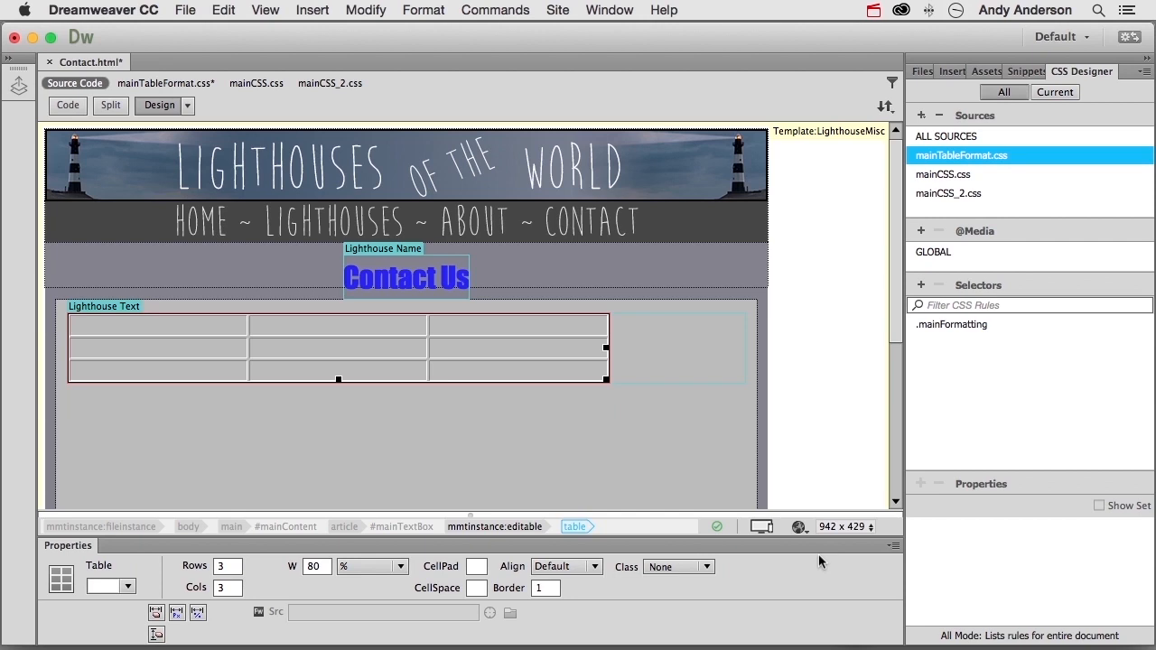
Apply the mainFormatting class to the selected table.
{"action": "left_click", "coordinate": [708, 567]}
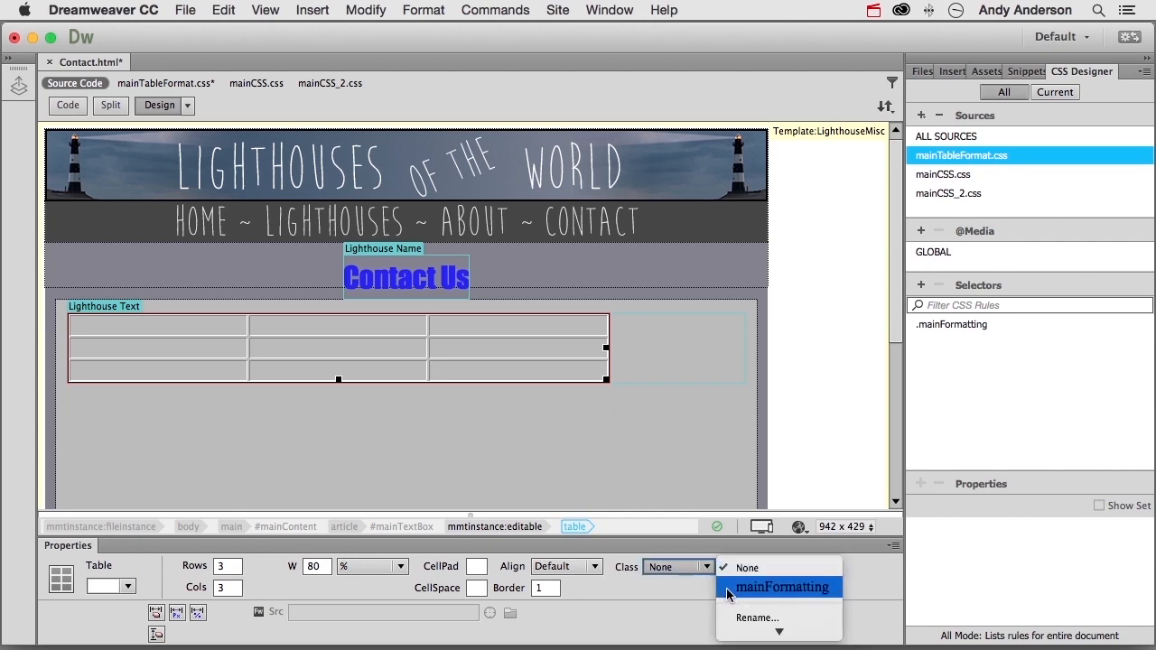
{"action": "left_click", "coordinate": [787, 588]}
{"action": "left_click", "coordinate": [719, 439]}
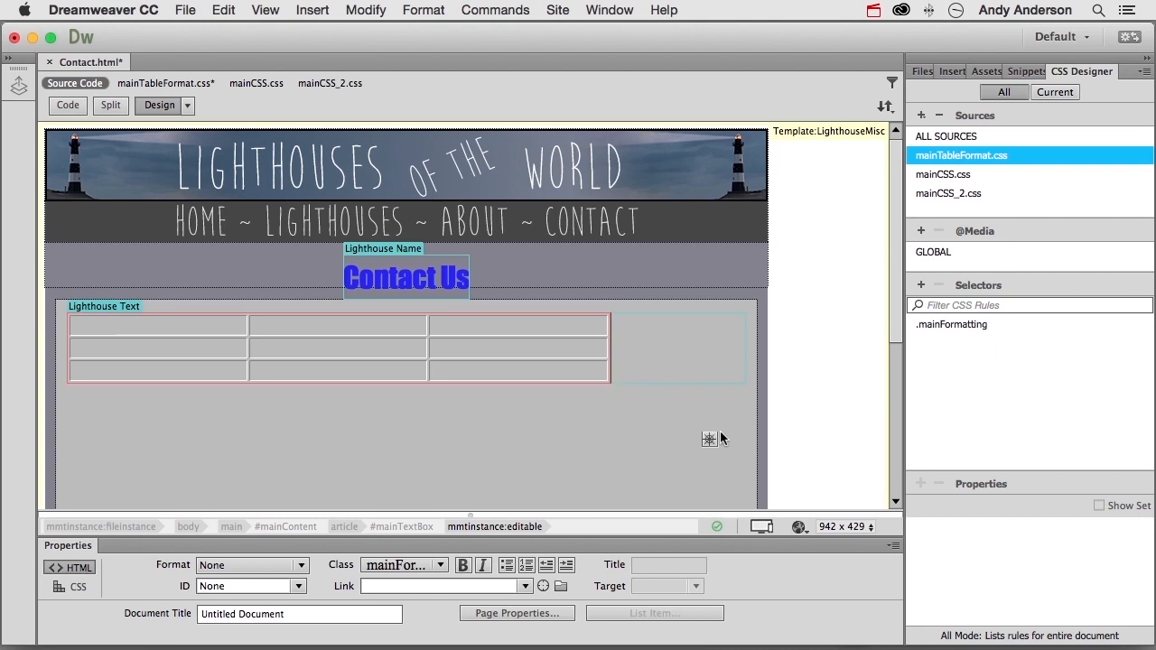
Switch the page to Live view and float the CSS Designer with the .mainFormatting rule selected.
{"action": "left_click", "coordinate": [188, 105]}
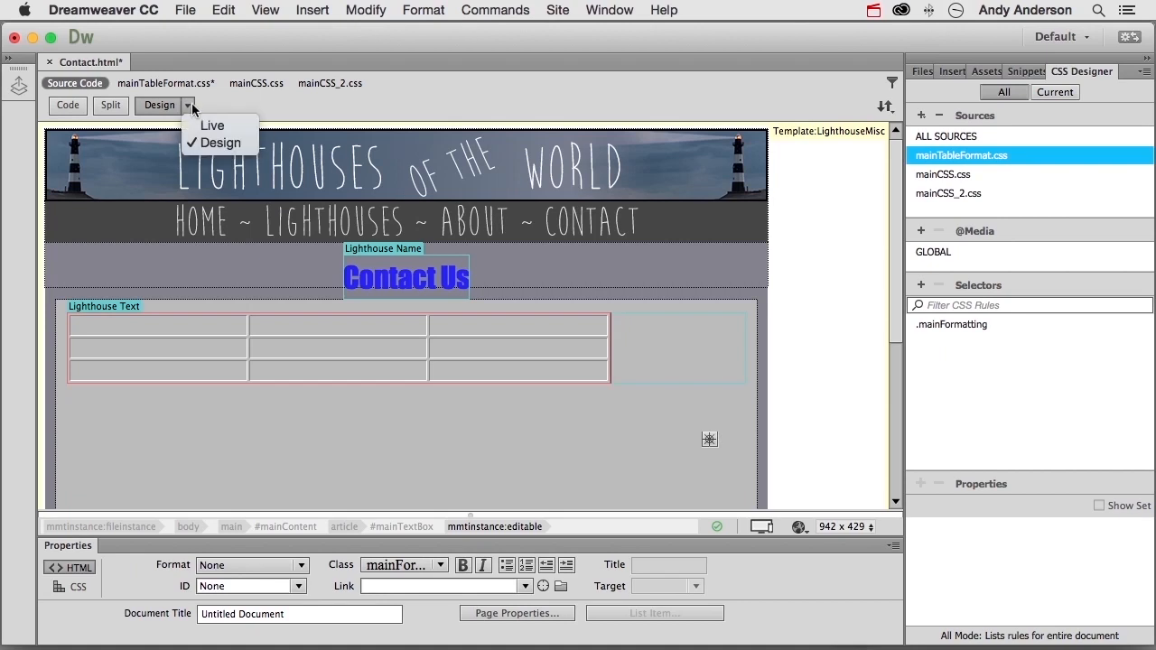
{"action": "left_click", "coordinate": [212, 126]}
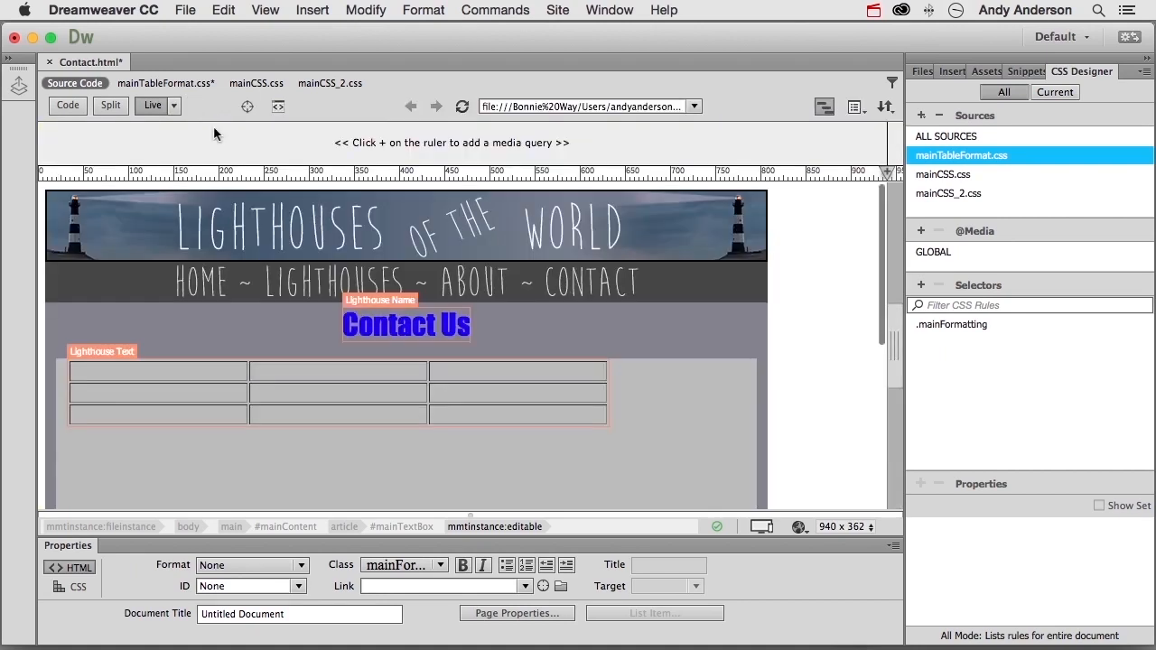
{"action": "left_click", "coordinate": [948, 325]}
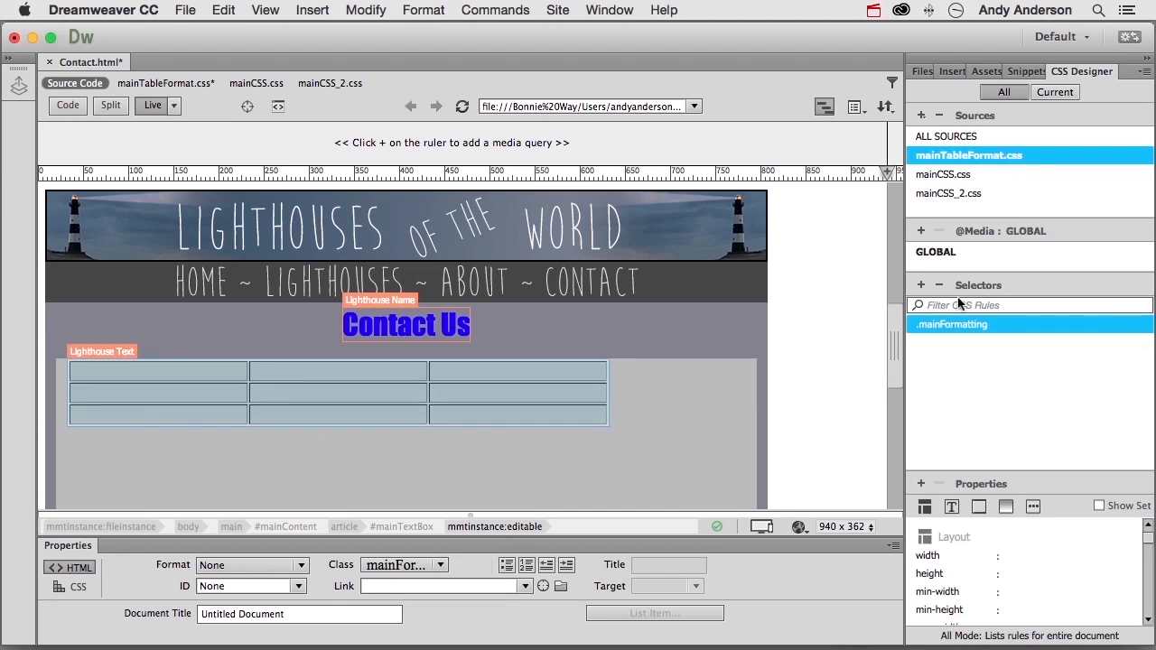
{"action": "left_click_drag", "start_coordinate": [1080, 72], "coordinate": [700, 43]}
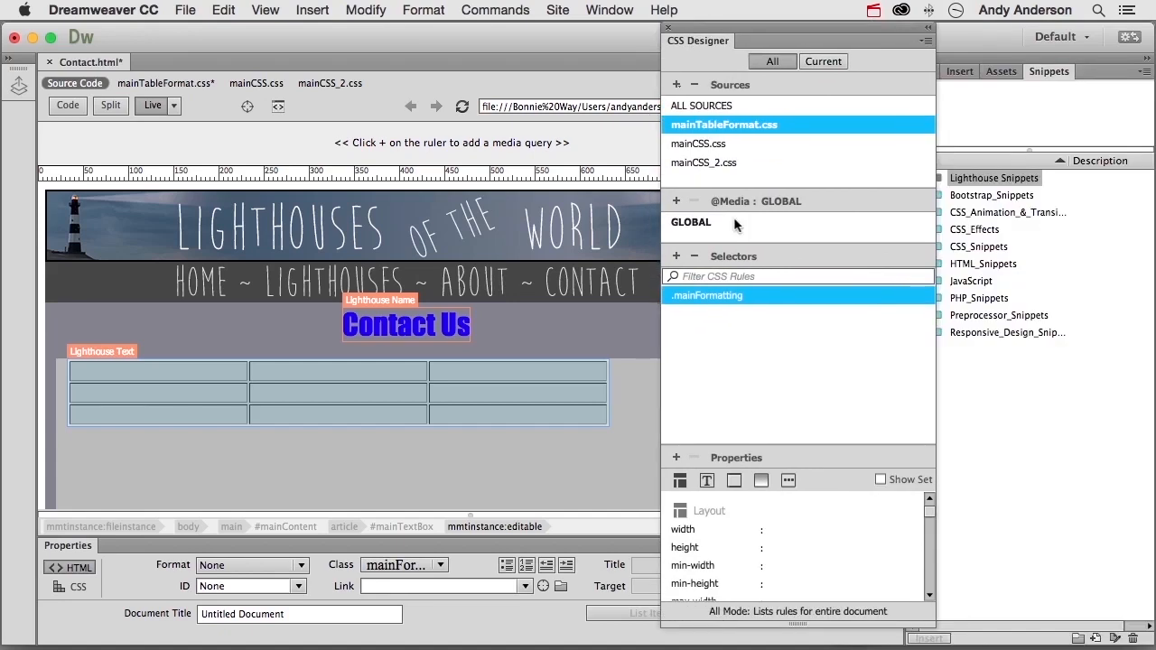
{"action": "left_click", "coordinate": [850, 539]}
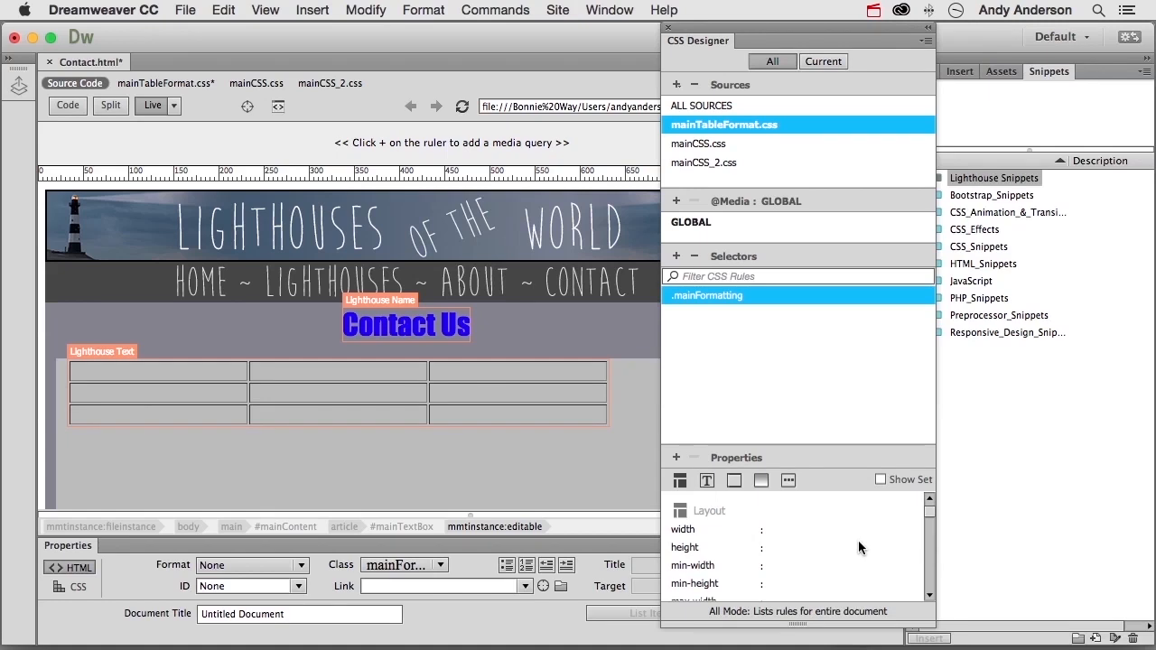
Try a light red background color on the .mainFormatting rule, and undo it.
{"action": "left_click", "coordinate": [760, 481]}
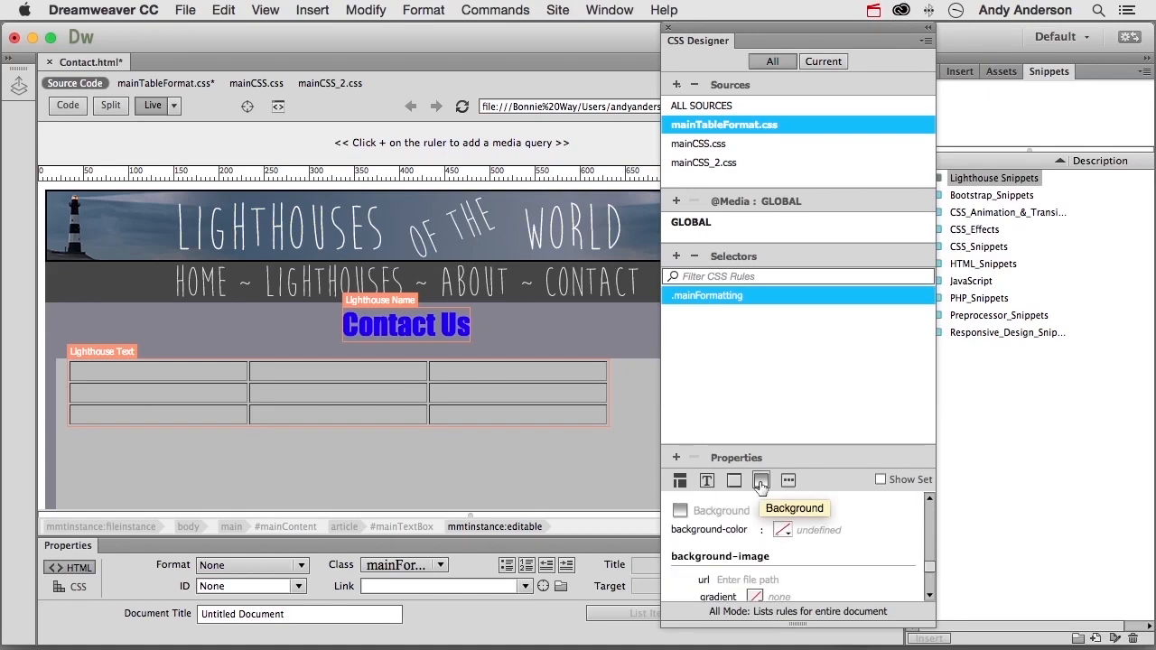
{"action": "left_click", "coordinate": [783, 530]}
{"action": "left_click_drag", "start_coordinate": [827, 474], "coordinate": [909, 468]}
{"action": "left_click", "coordinate": [783, 532]}
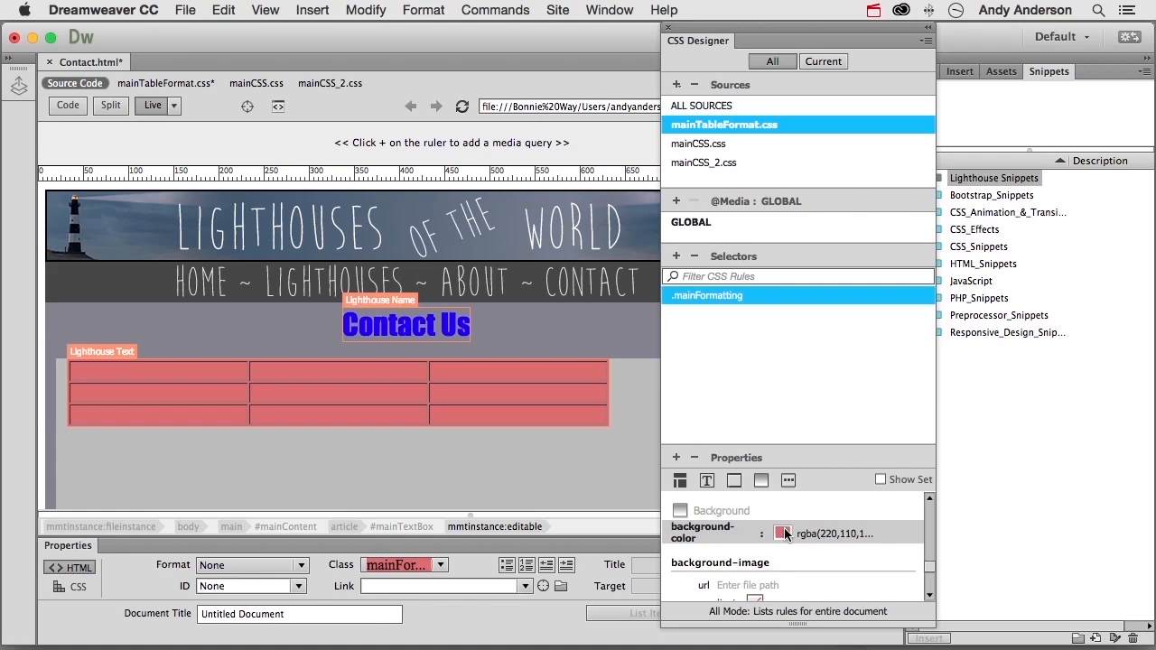
{"action": "key", "text": "super+z"}
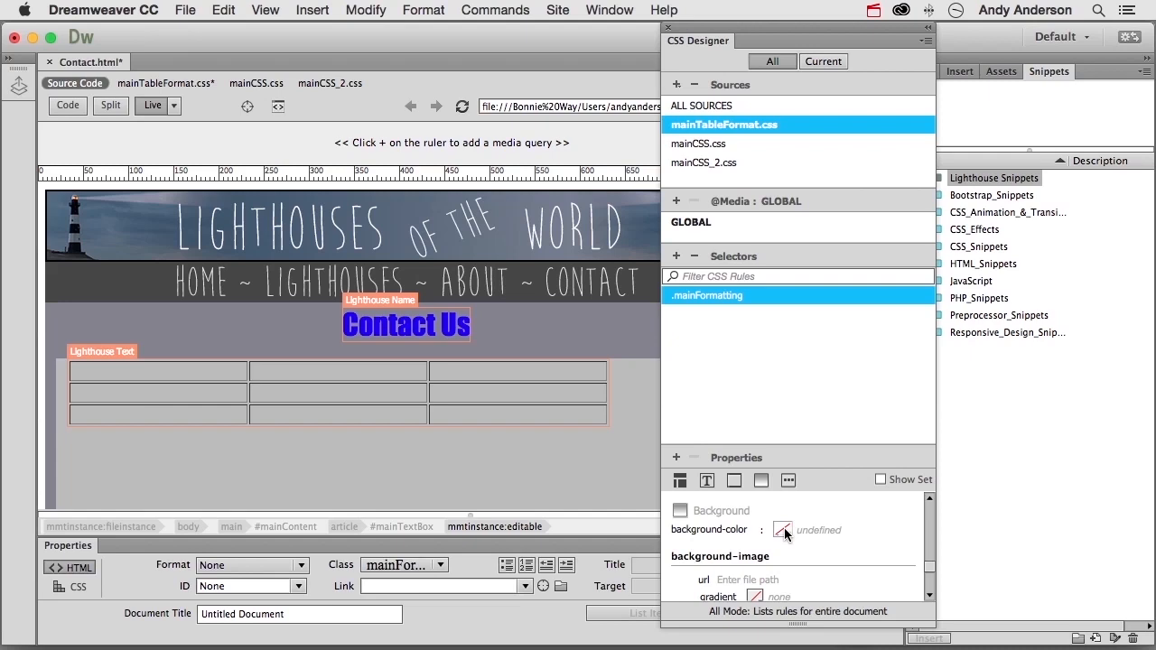
Set the left and right margins of the .mainFormatting rule to auto to center the table.
{"action": "scroll", "coordinate": [784, 527], "scroll_direction": "up", "scroll_amount": 10}
{"action": "scroll", "coordinate": [783, 529], "scroll_direction": "down", "scroll_amount": 3}
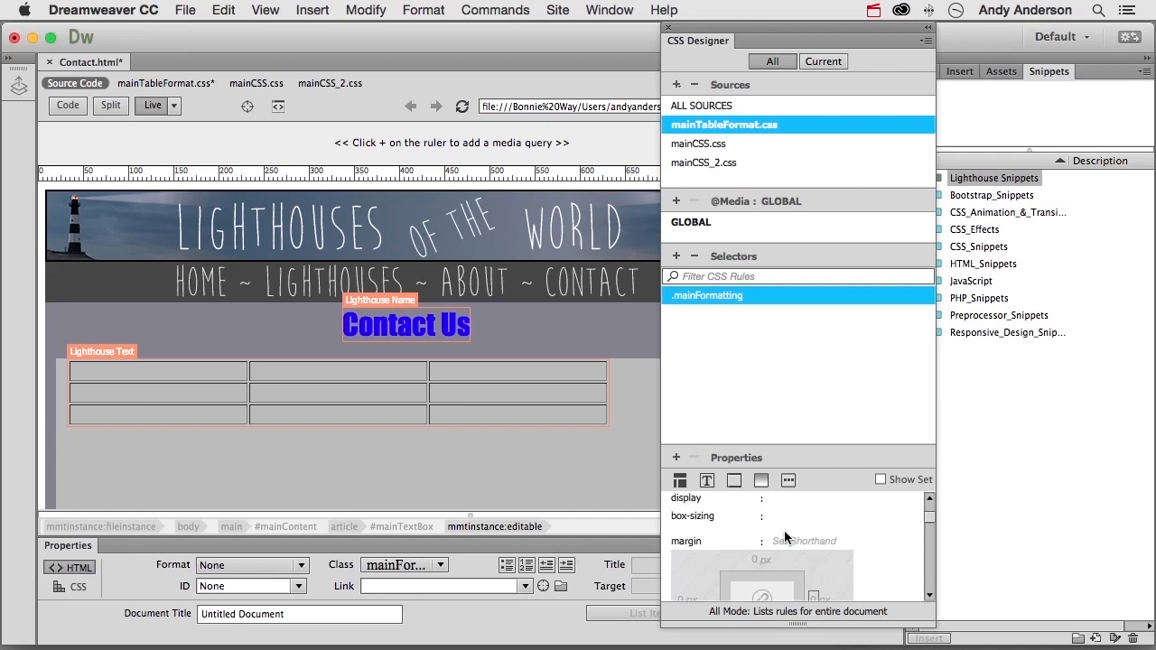
{"action": "left_click_drag", "start_coordinate": [804, 446], "coordinate": [804, 394]}
{"action": "scroll", "coordinate": [867, 531], "scroll_direction": "down", "scroll_amount": 3}
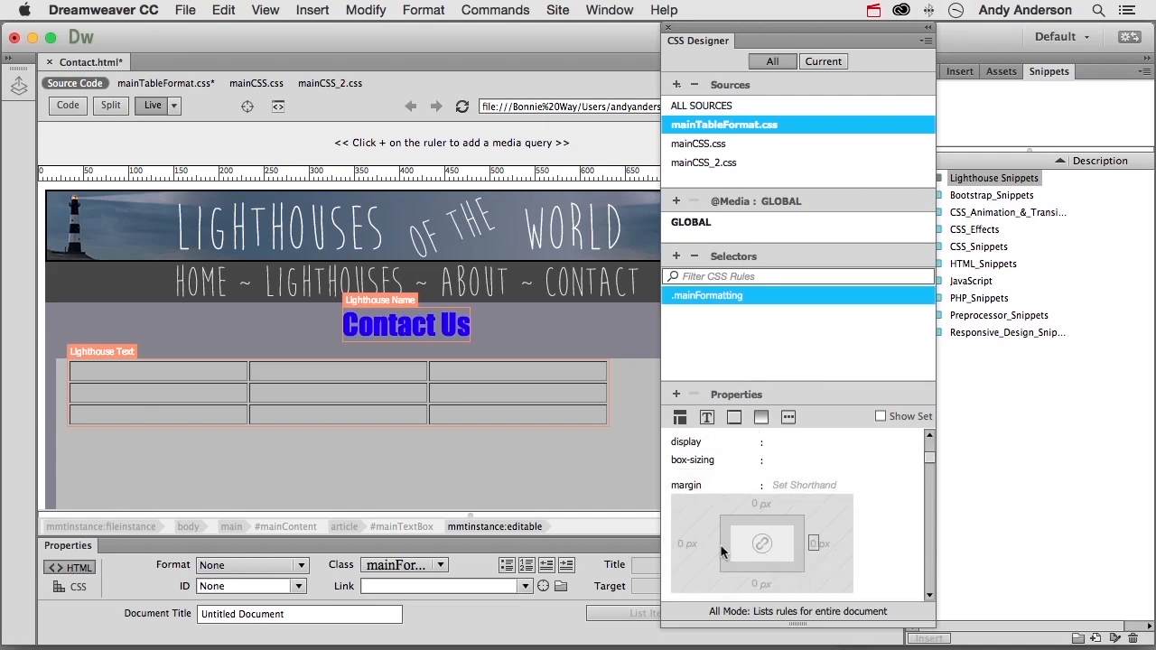
{"action": "left_click", "coordinate": [679, 546]}
{"action": "type", "text": "au"}
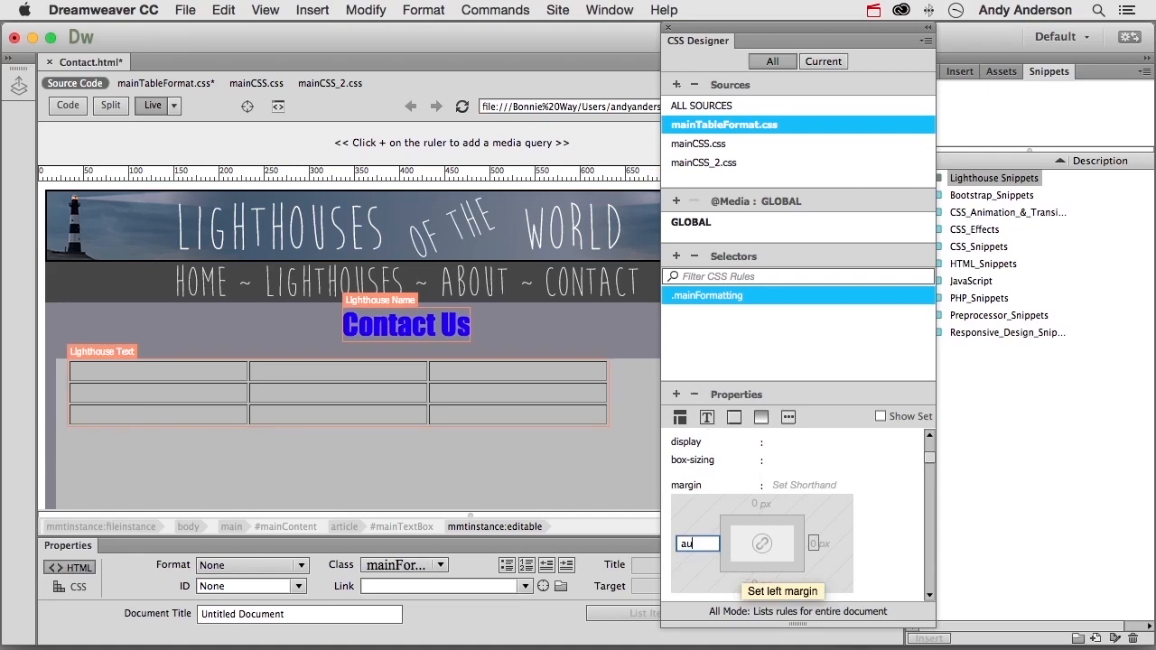
{"action": "type", "text": "to"}
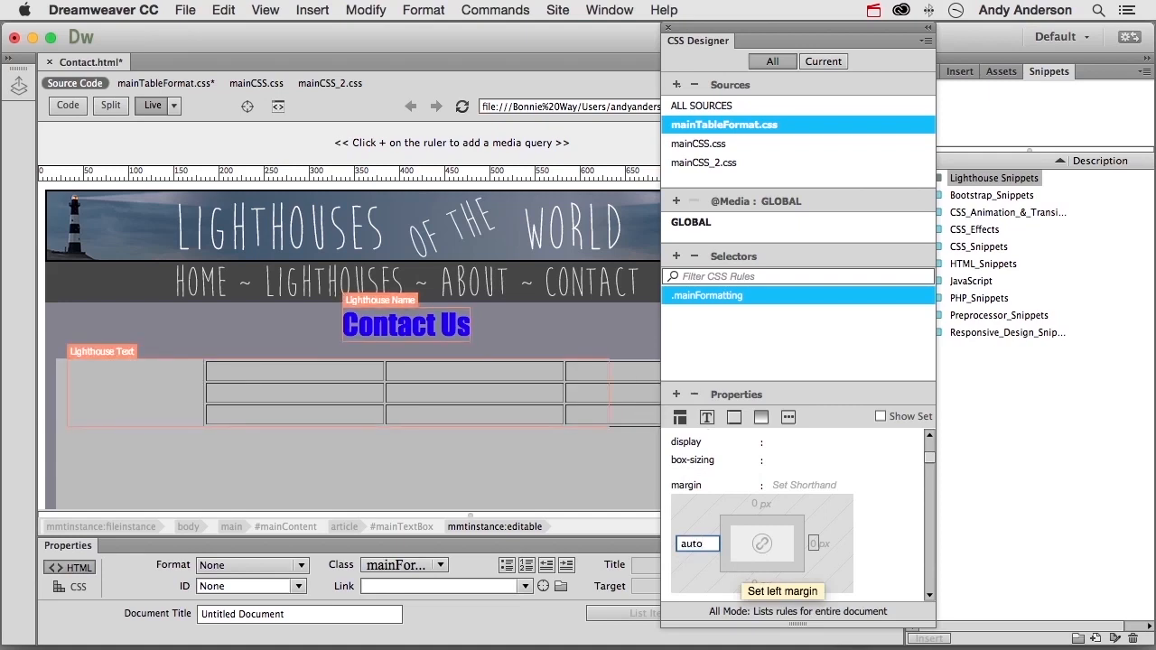
{"action": "left_click", "coordinate": [814, 542]}
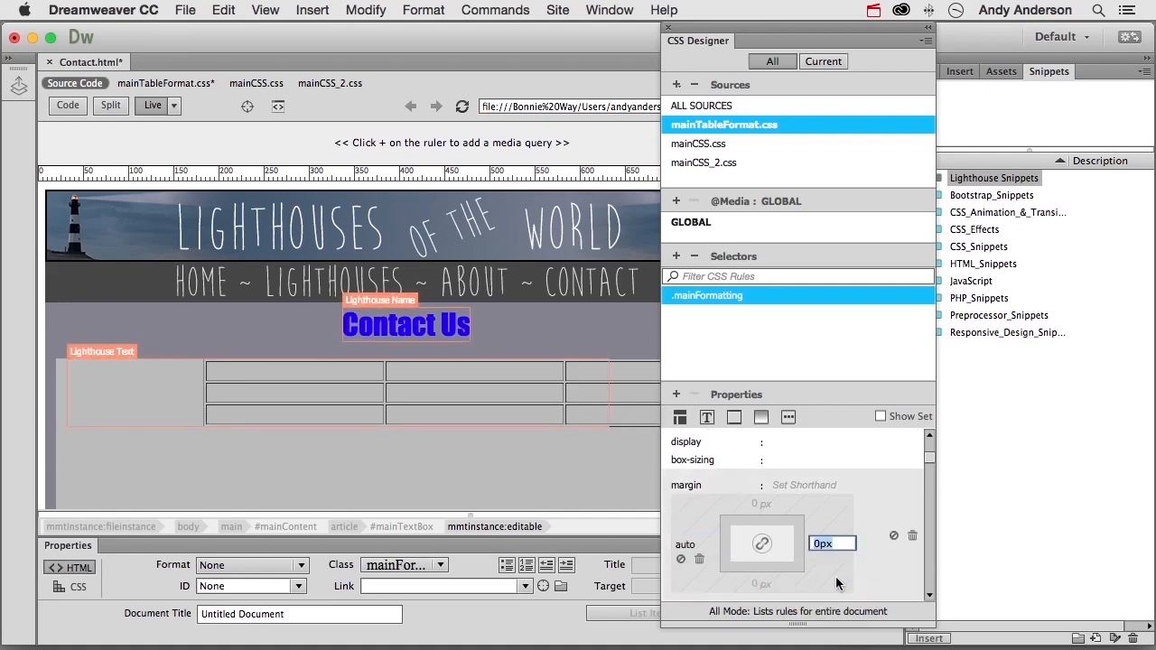
{"action": "type", "text": "auto"}
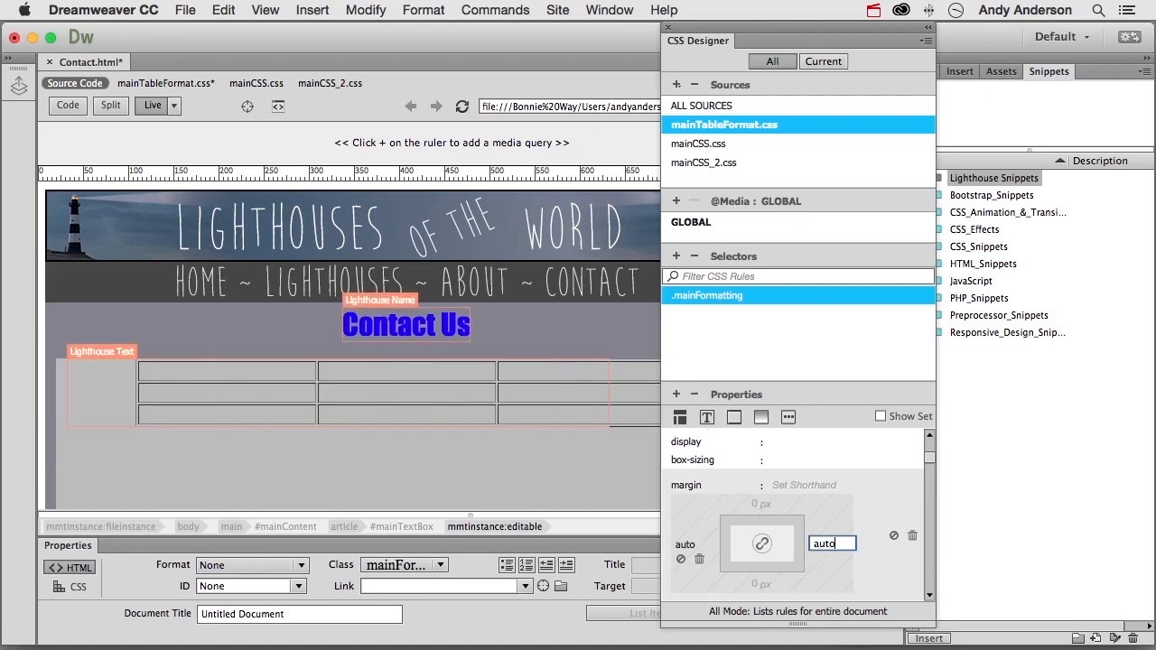
{"action": "key", "text": "Tab"}
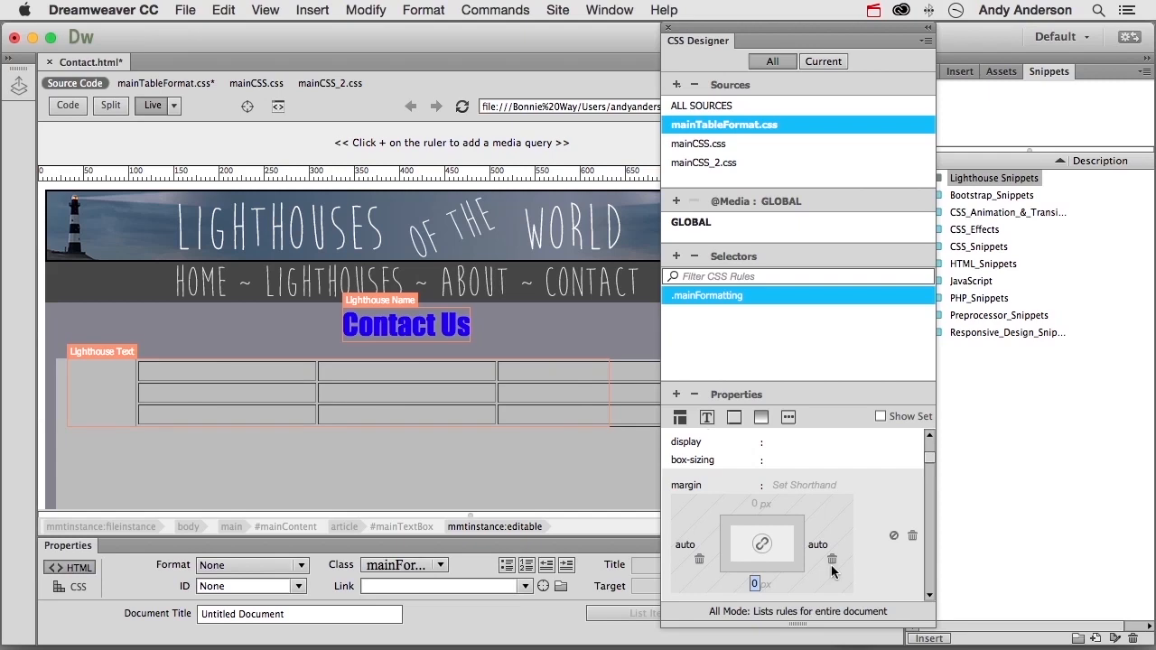
Set the border-collapse property of the .mainFormatting rule to collapse.
{"action": "left_click", "coordinate": [680, 418]}
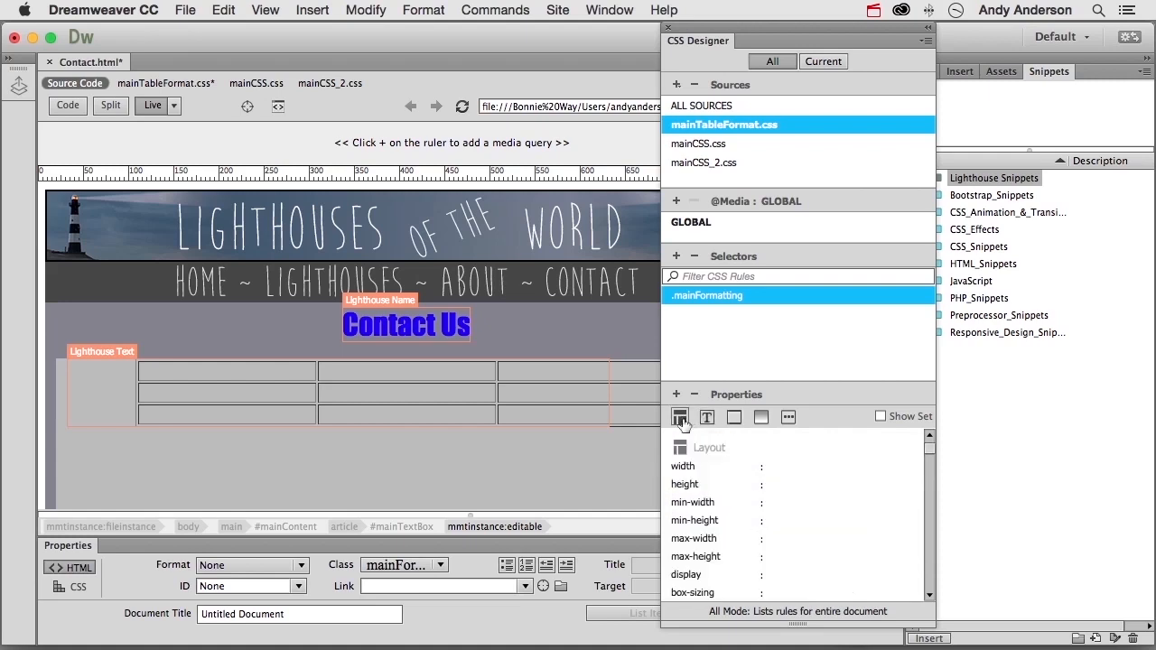
{"action": "left_click", "coordinate": [735, 421]}
{"action": "left_click_drag", "start_coordinate": [931, 531], "coordinate": [933, 553]}
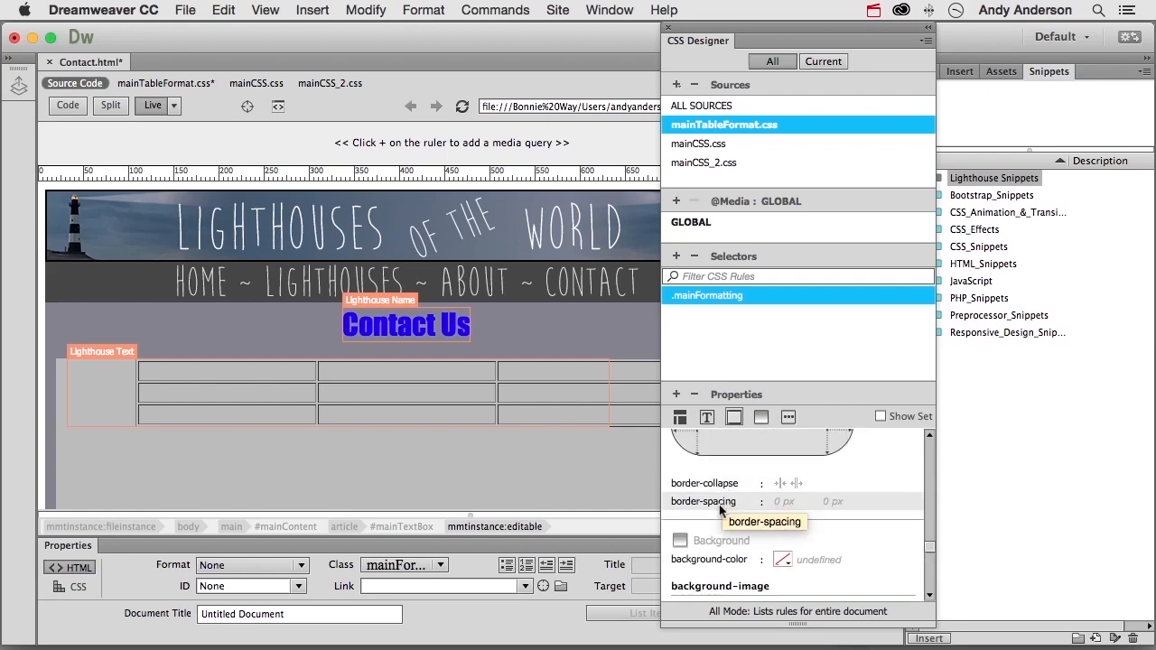
{"action": "left_click", "coordinate": [779, 484]}
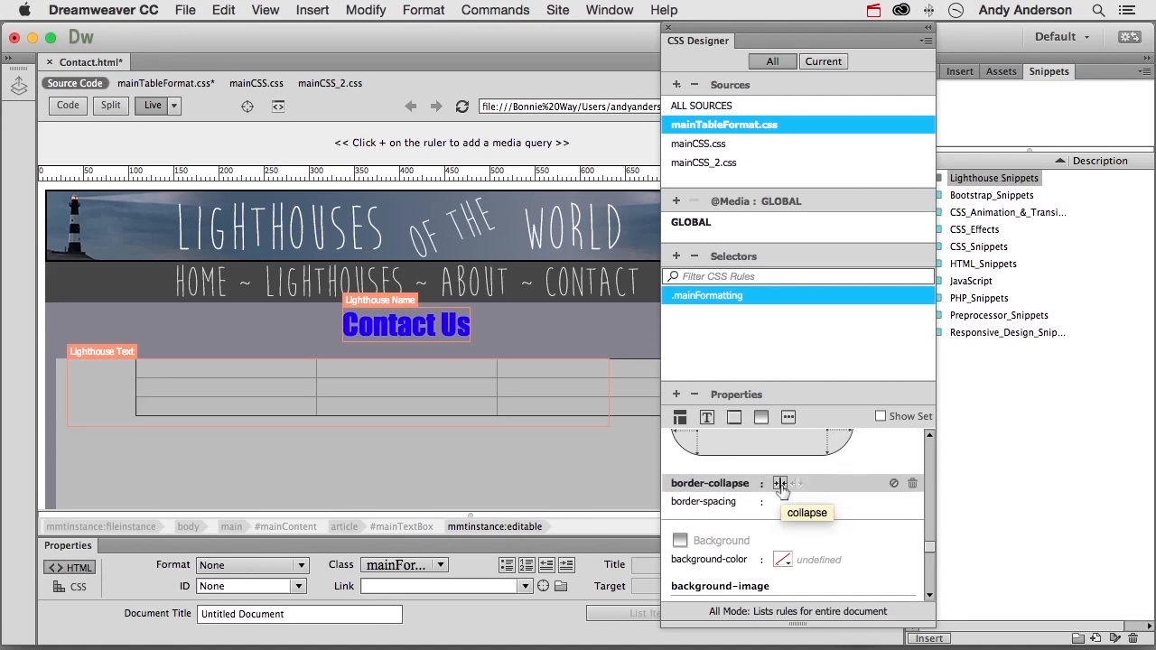
Switch the .mainFormatting rule's border-collapse to separate borders and set both its border-spacing values to 10 px.
{"action": "left_click", "coordinate": [796, 485]}
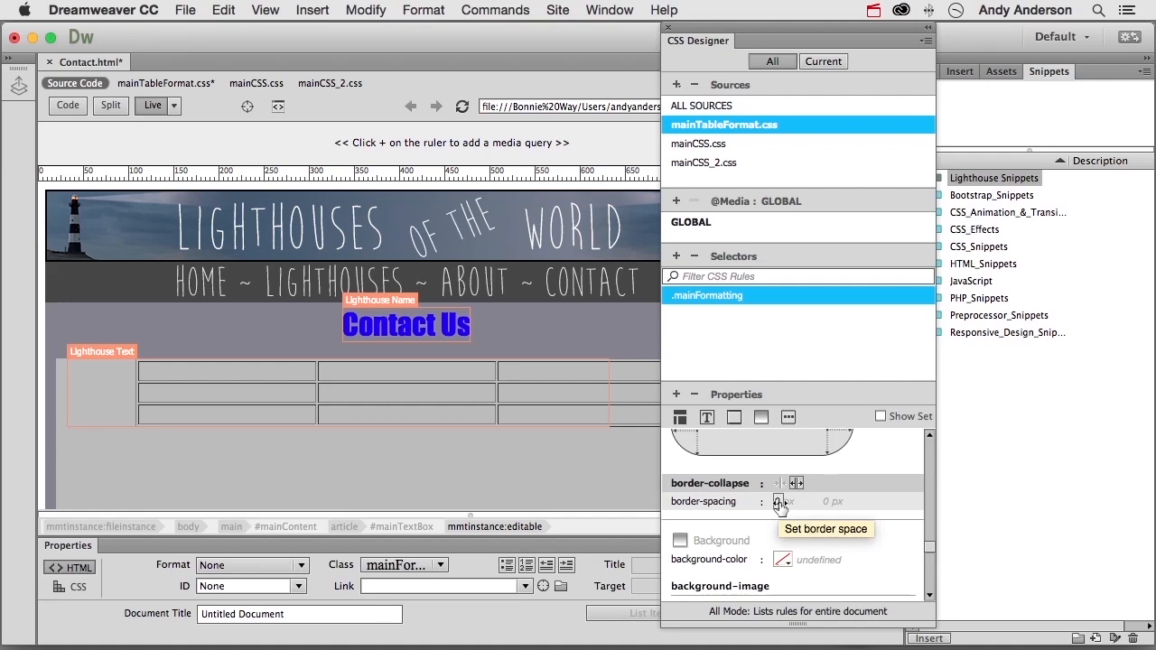
{"action": "left_click", "coordinate": [778, 501]}
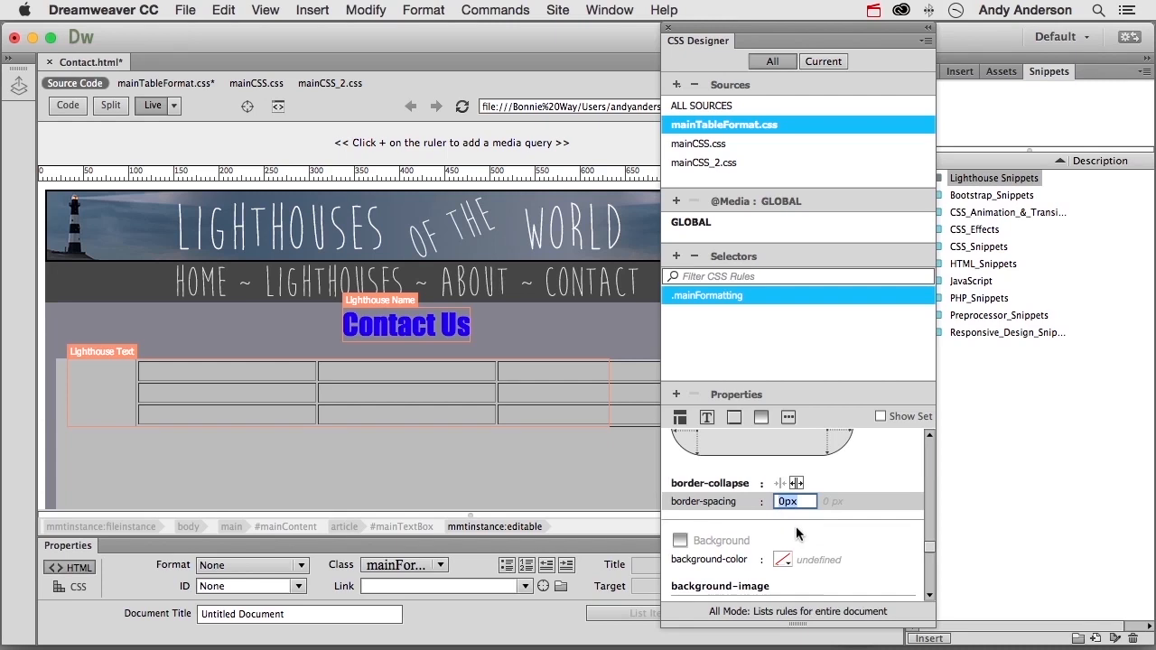
{"action": "type", "text": "10px"}
{"action": "key", "text": "Tab"}
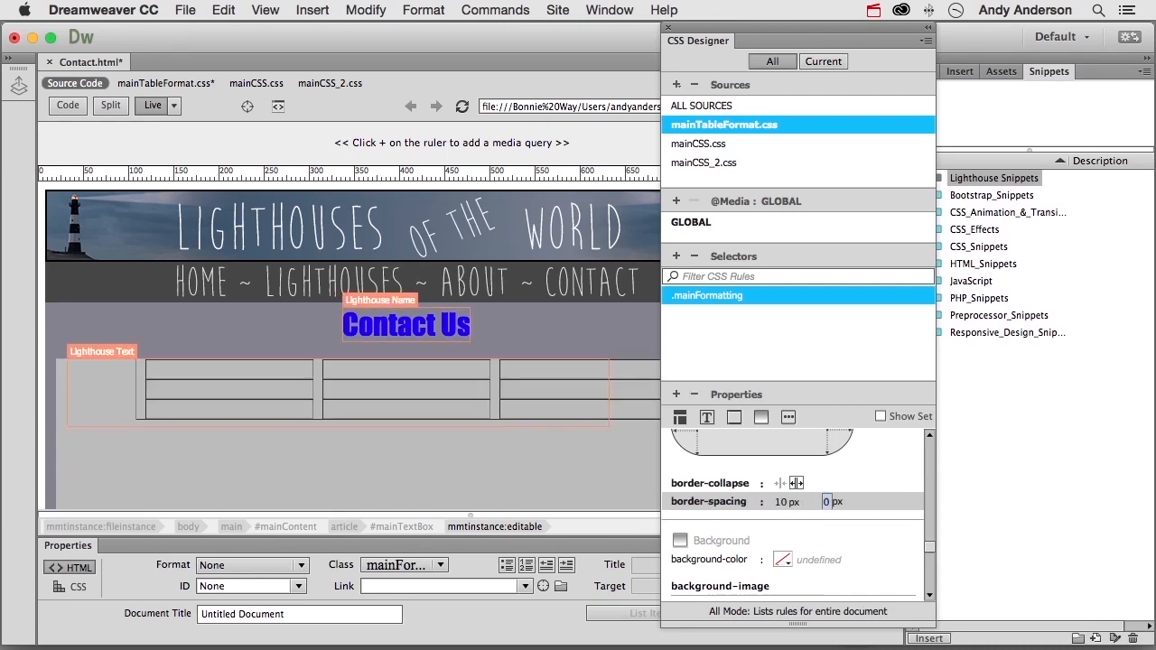
{"action": "type", "text": "10px"}
{"action": "key", "text": "Tab"}
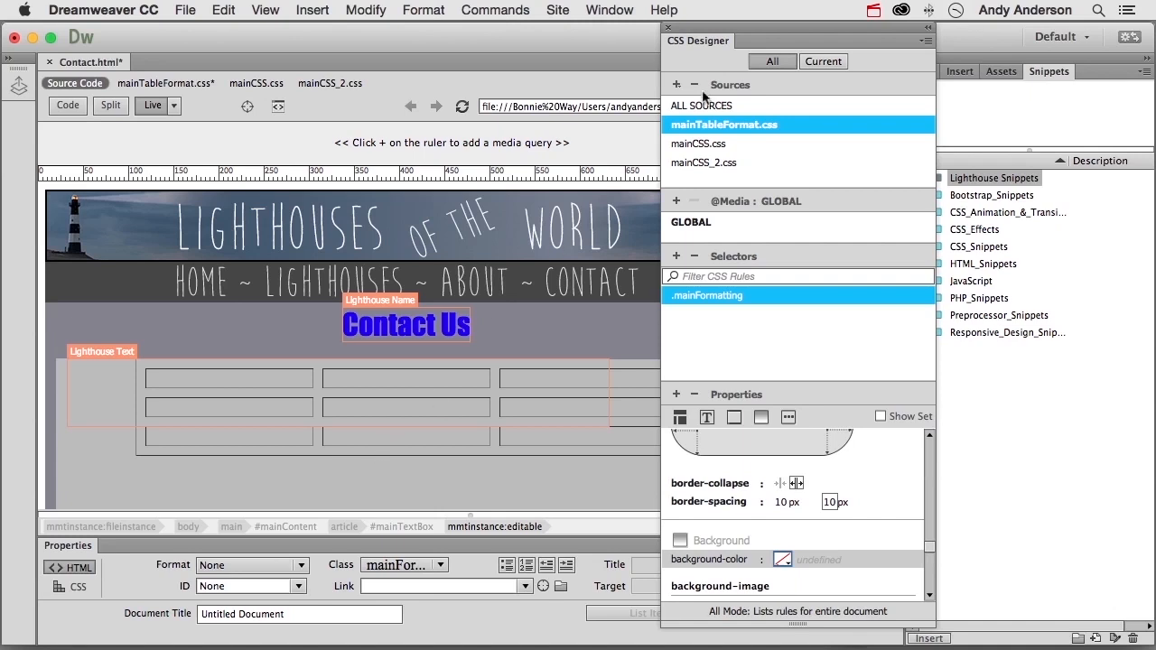
Dock the CSS Designer with the other panels and set the left and right margins of mainCSS.css's #mainContent rule to auto.
{"action": "left_click_drag", "start_coordinate": [703, 42], "coordinate": [1094, 80]}
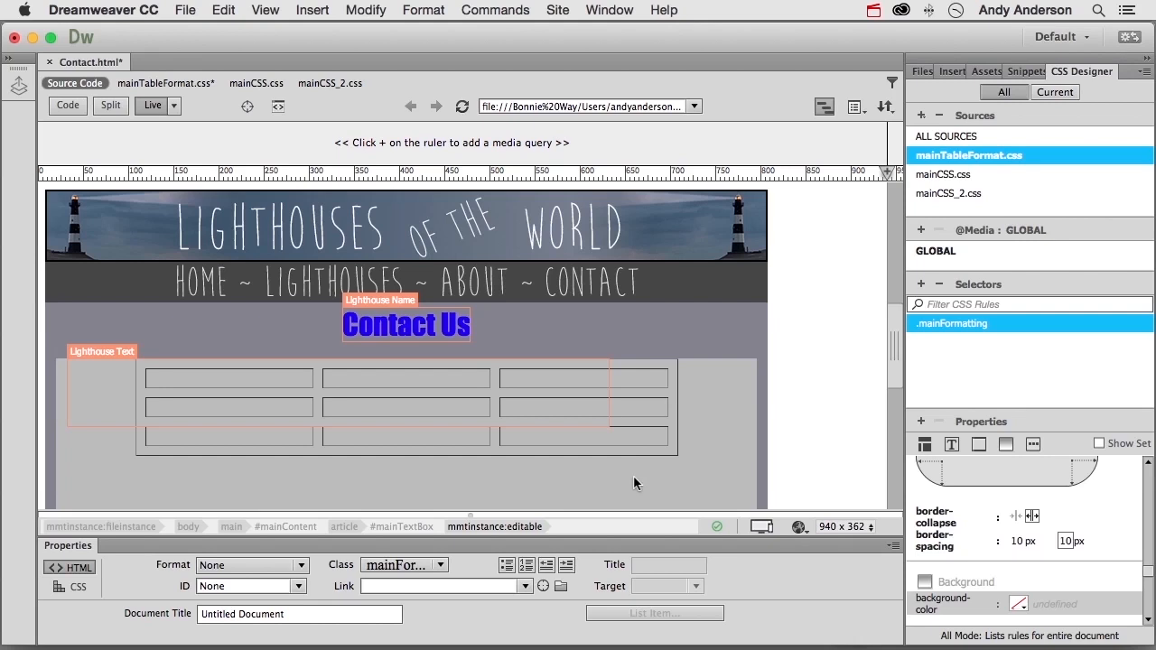
{"action": "left_click", "coordinate": [954, 176]}
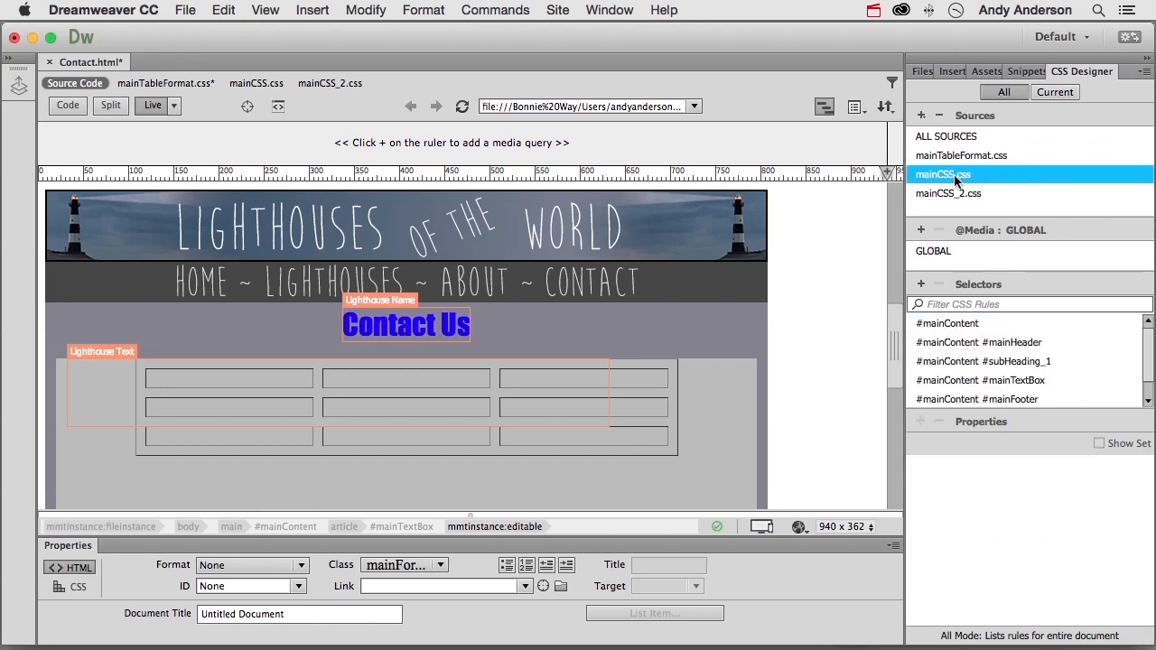
{"action": "left_click", "coordinate": [951, 325]}
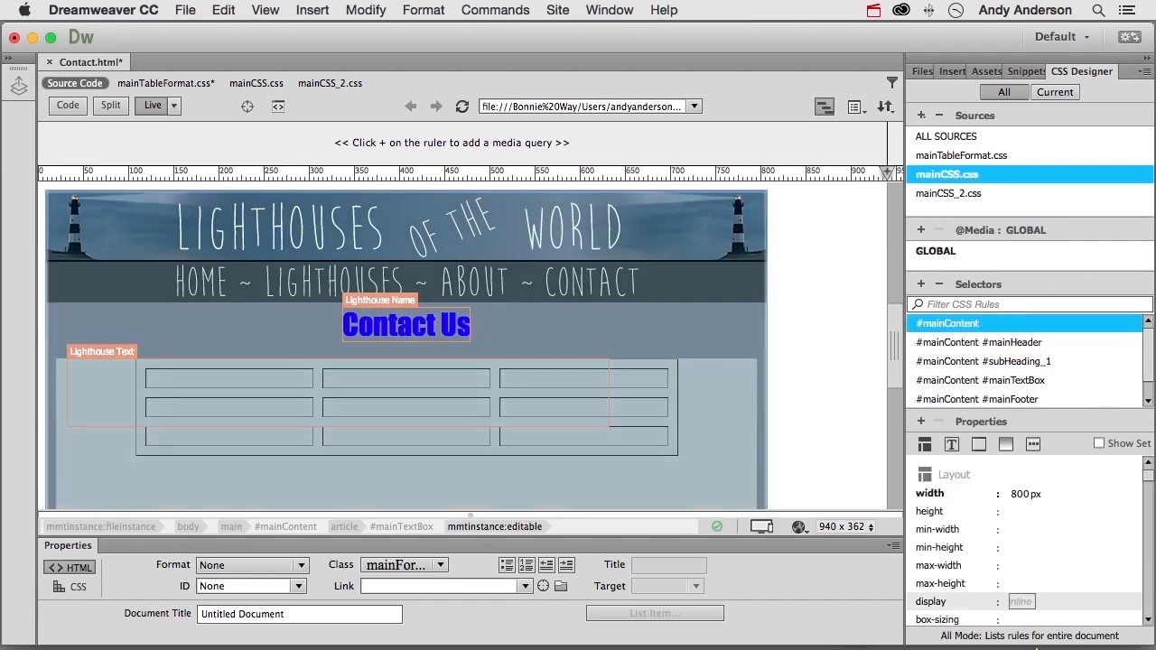
{"action": "scroll", "coordinate": [1059, 551], "scroll_direction": "down", "scroll_amount": 5}
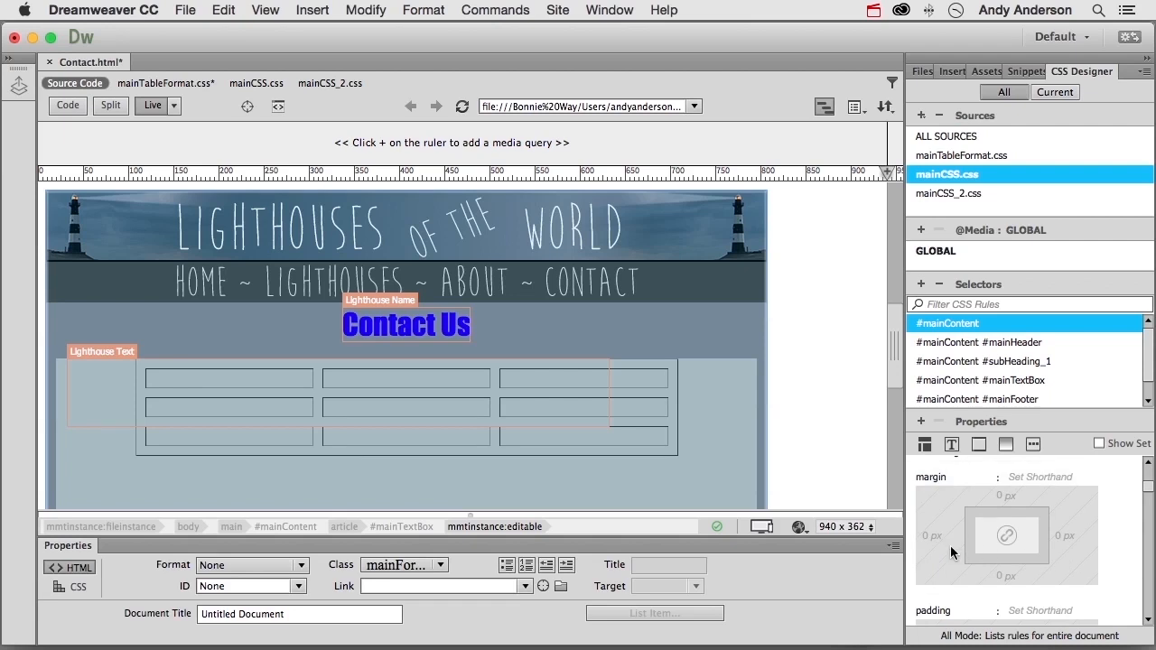
{"action": "left_click", "coordinate": [931, 536]}
{"action": "type", "text": "auto"}
{"action": "left_click", "coordinate": [1075, 536]}
{"action": "type", "text": "auto"}
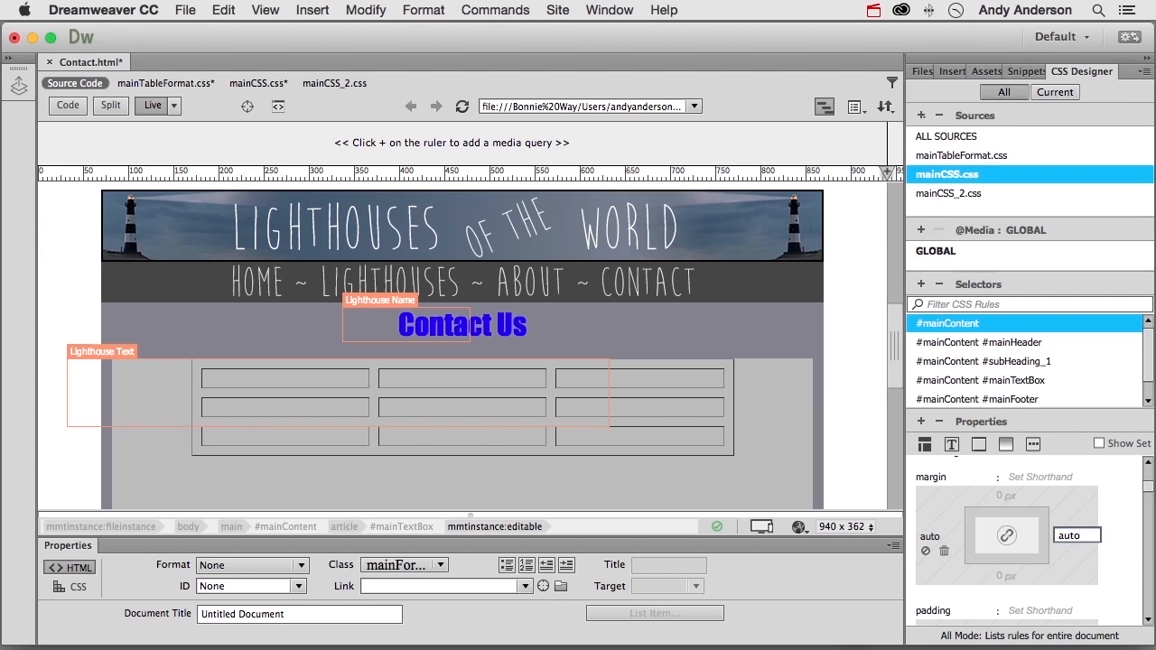
Close Contact.html, saving the changes to the page, mainTableFormat.css and mainCSS.css.
{"action": "left_click", "coordinate": [49, 63]}
{"action": "left_click", "coordinate": [656, 356]}
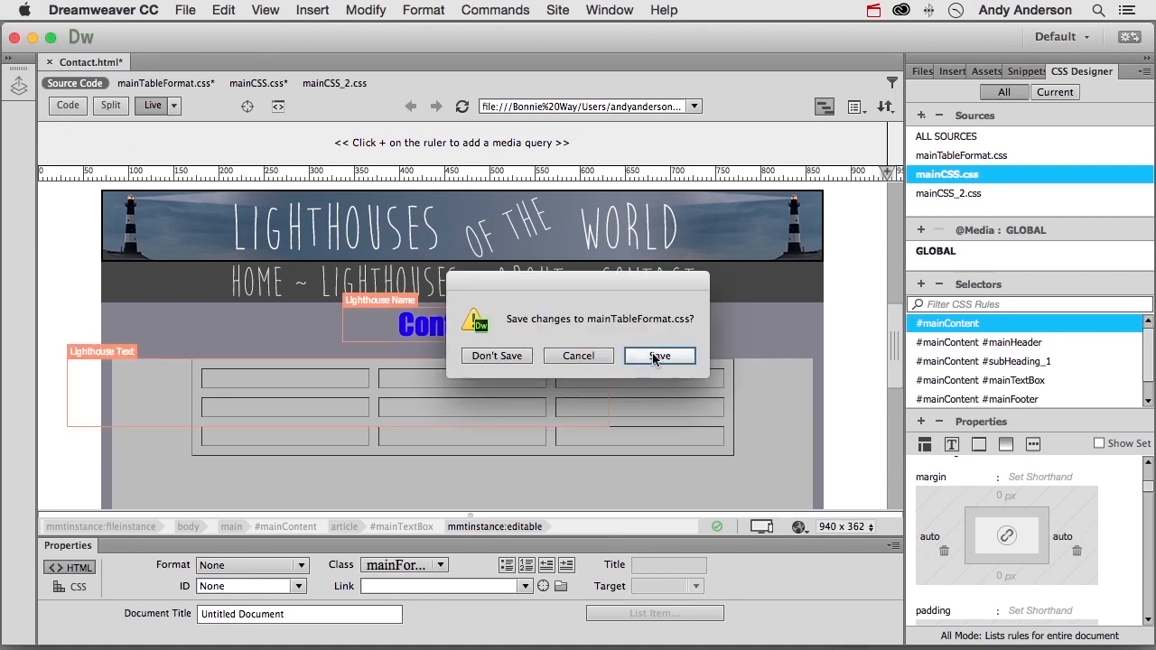
{"action": "left_click", "coordinate": [668, 359]}
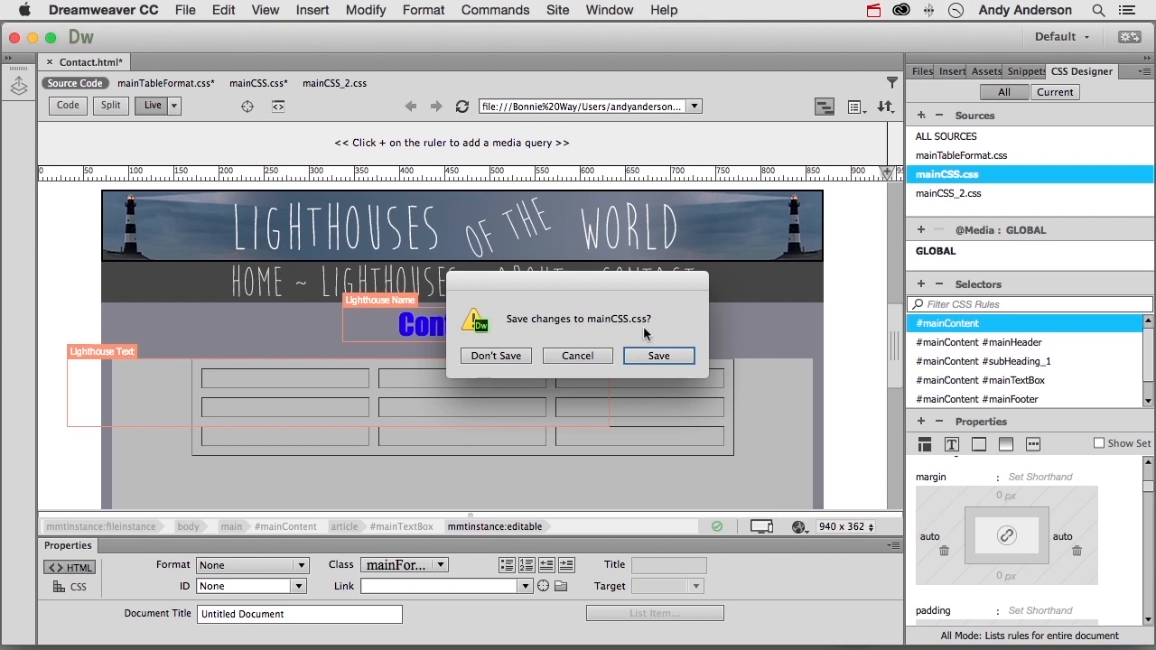
{"action": "left_click", "coordinate": [659, 355]}
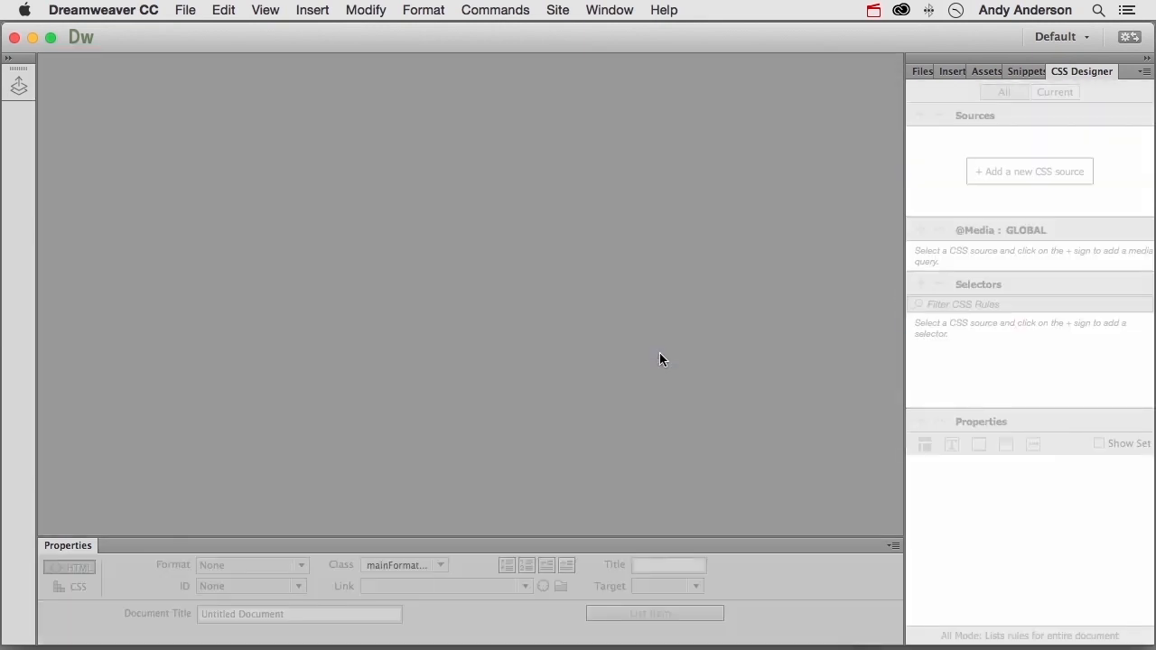